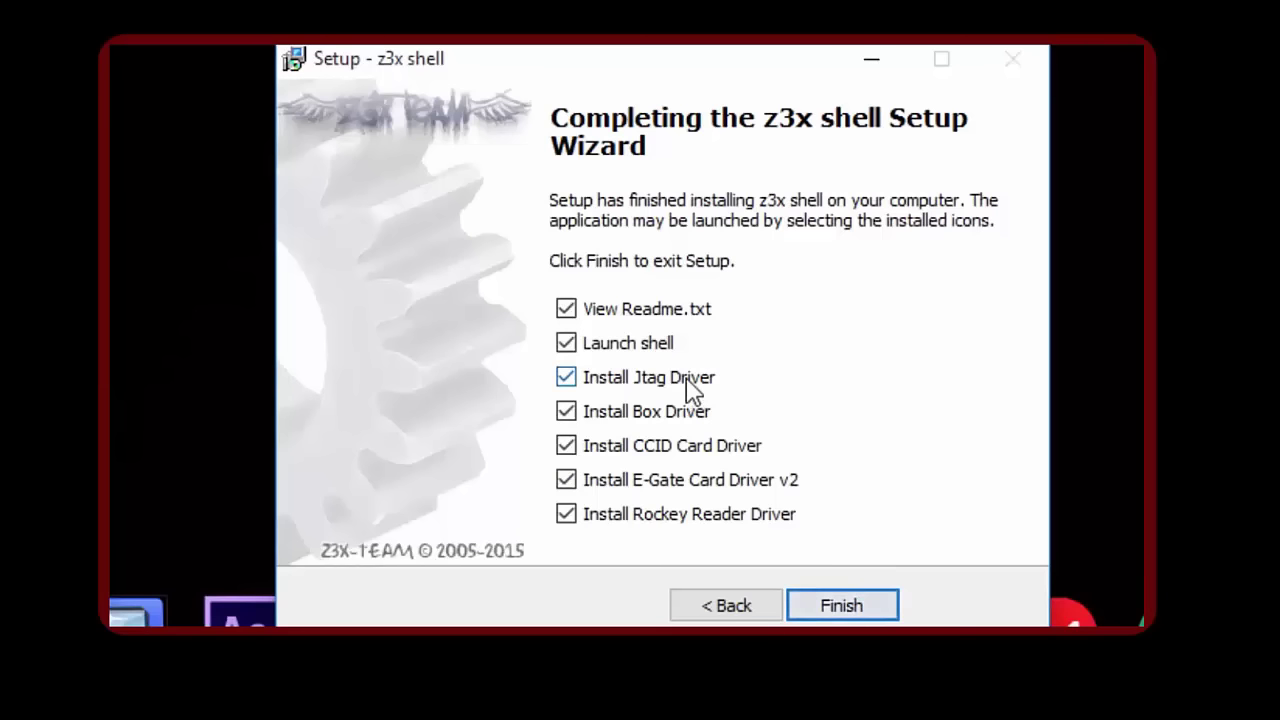
Deselect the readme, shell launch and all five driver installation options, and finish the z3x shell setup
click(684, 322)
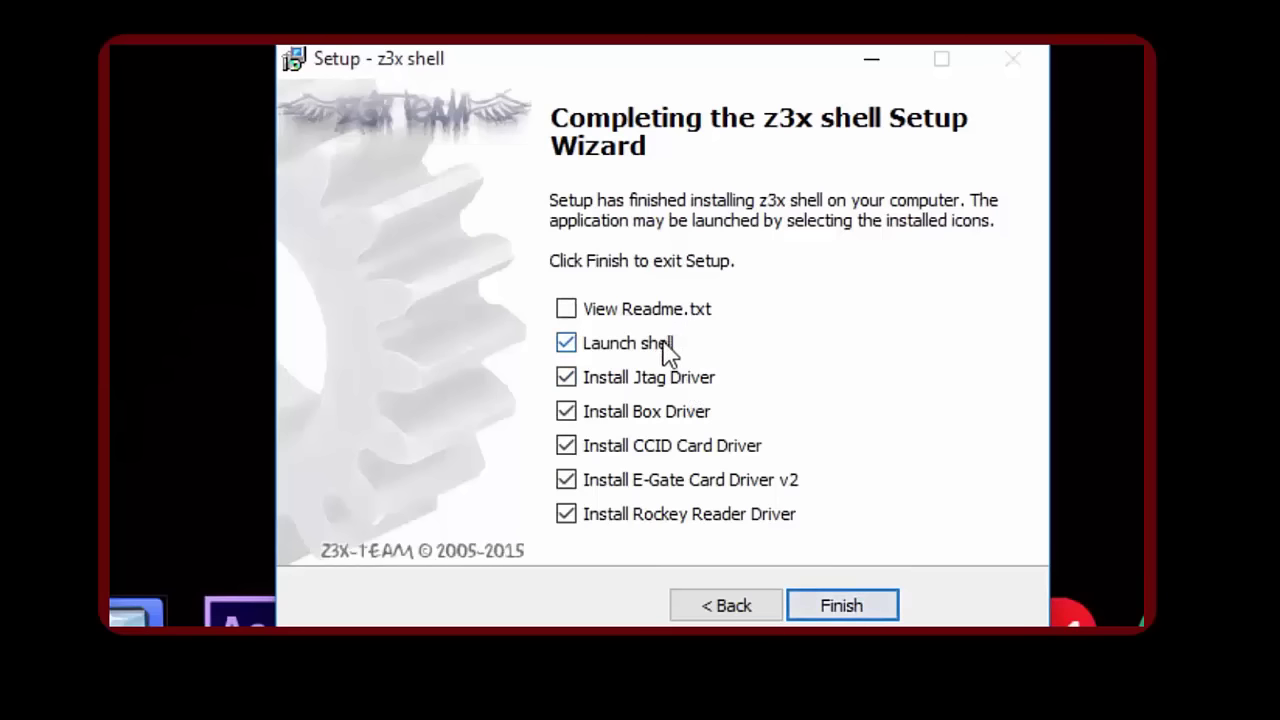
click(663, 348)
click(663, 389)
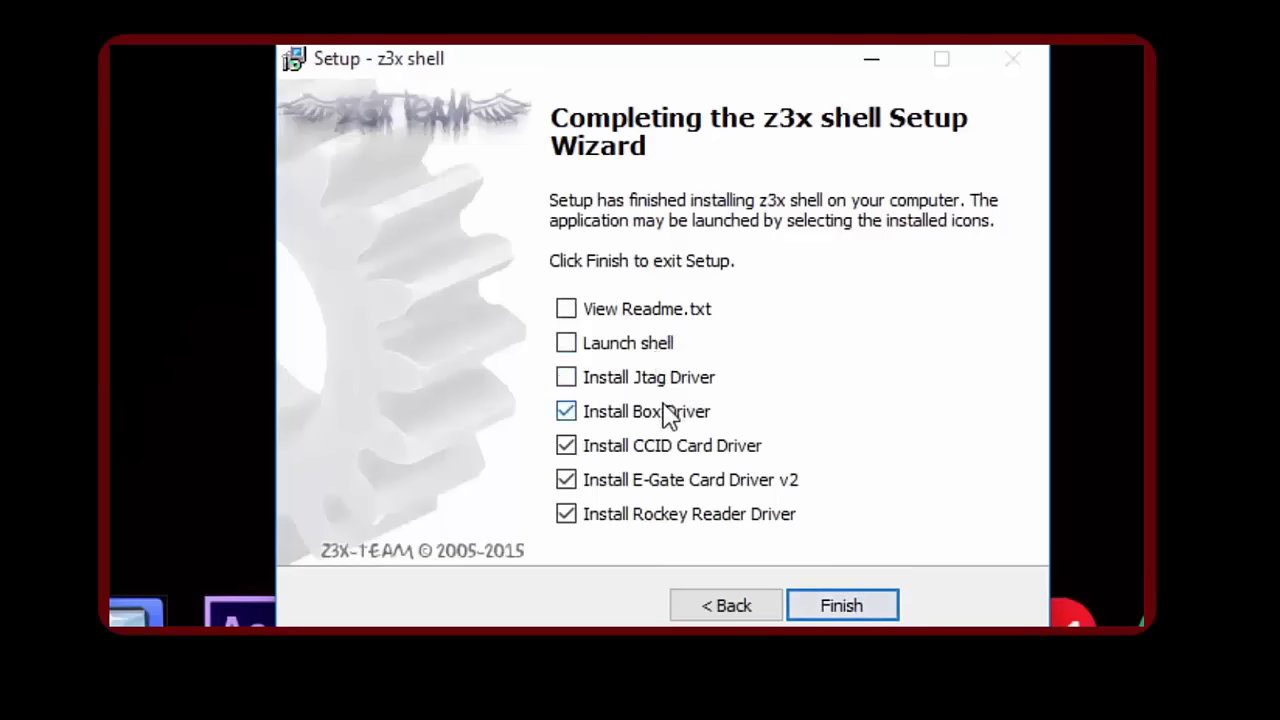
click(669, 421)
click(674, 455)
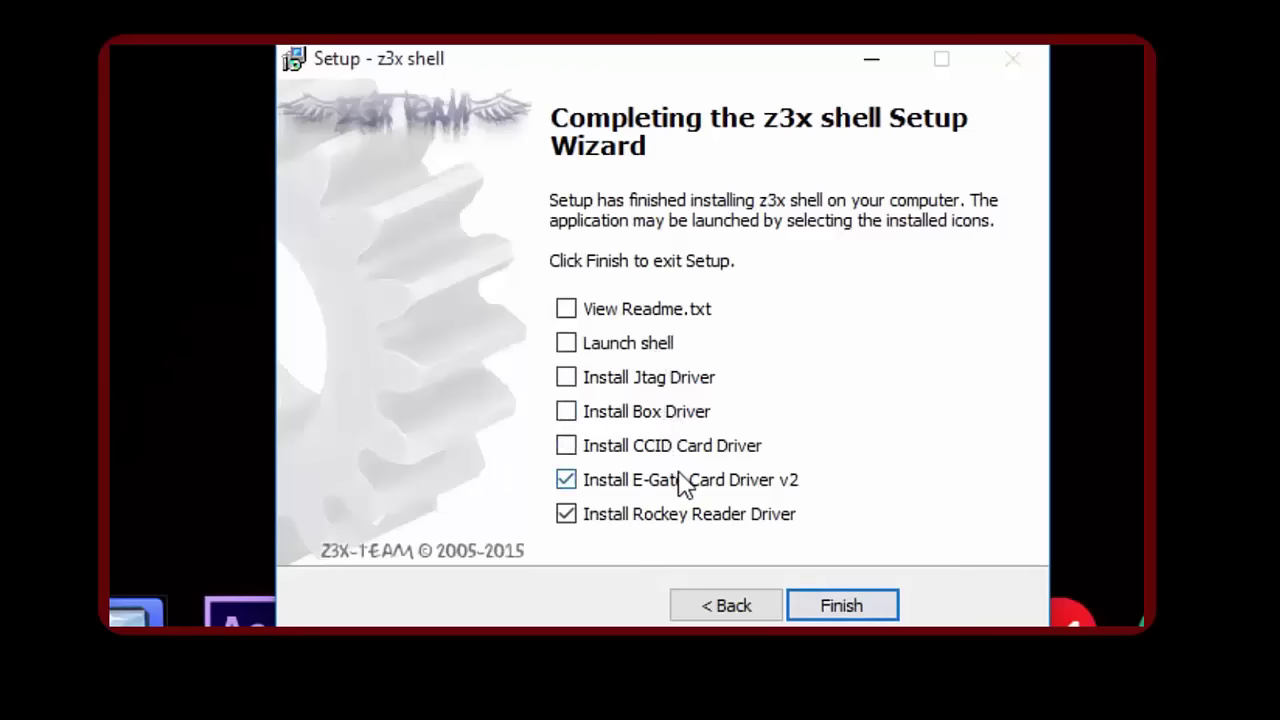
click(686, 490)
click(698, 528)
click(823, 606)
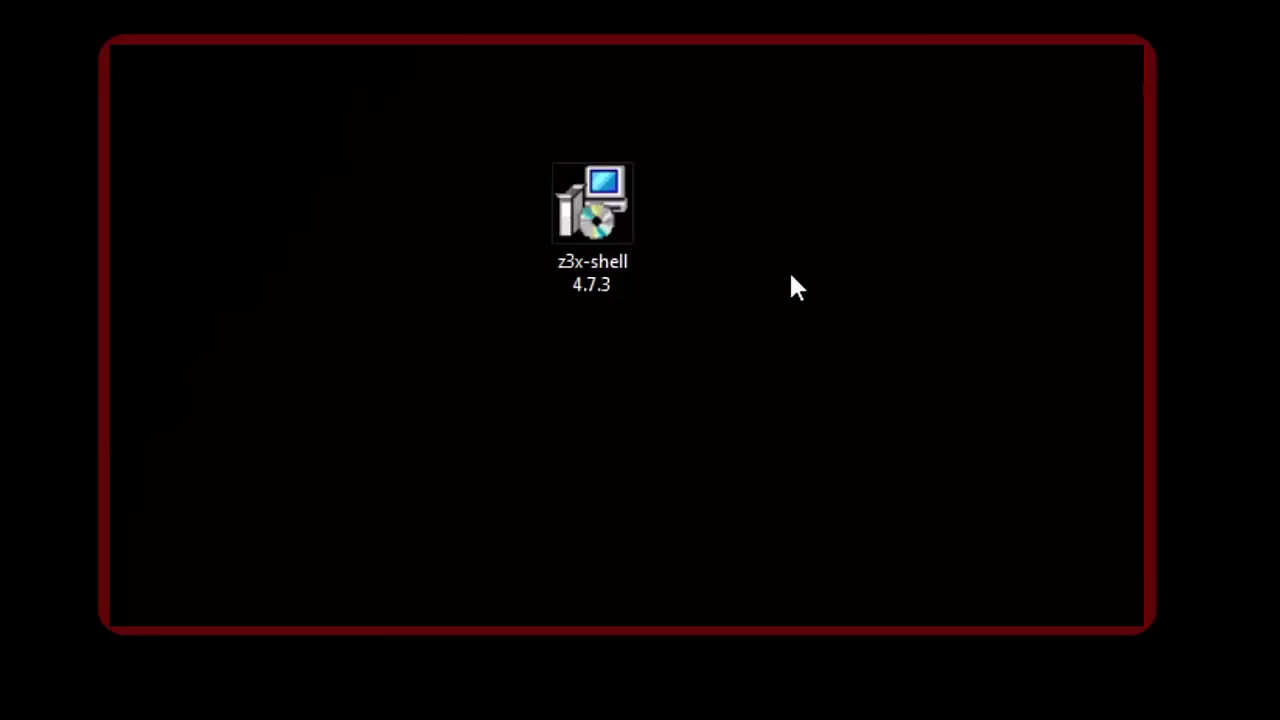
Place the shell shortcut beside the z3x-shell 4.7.3 installer on the desktop
drag(723, 351, 737, 236)
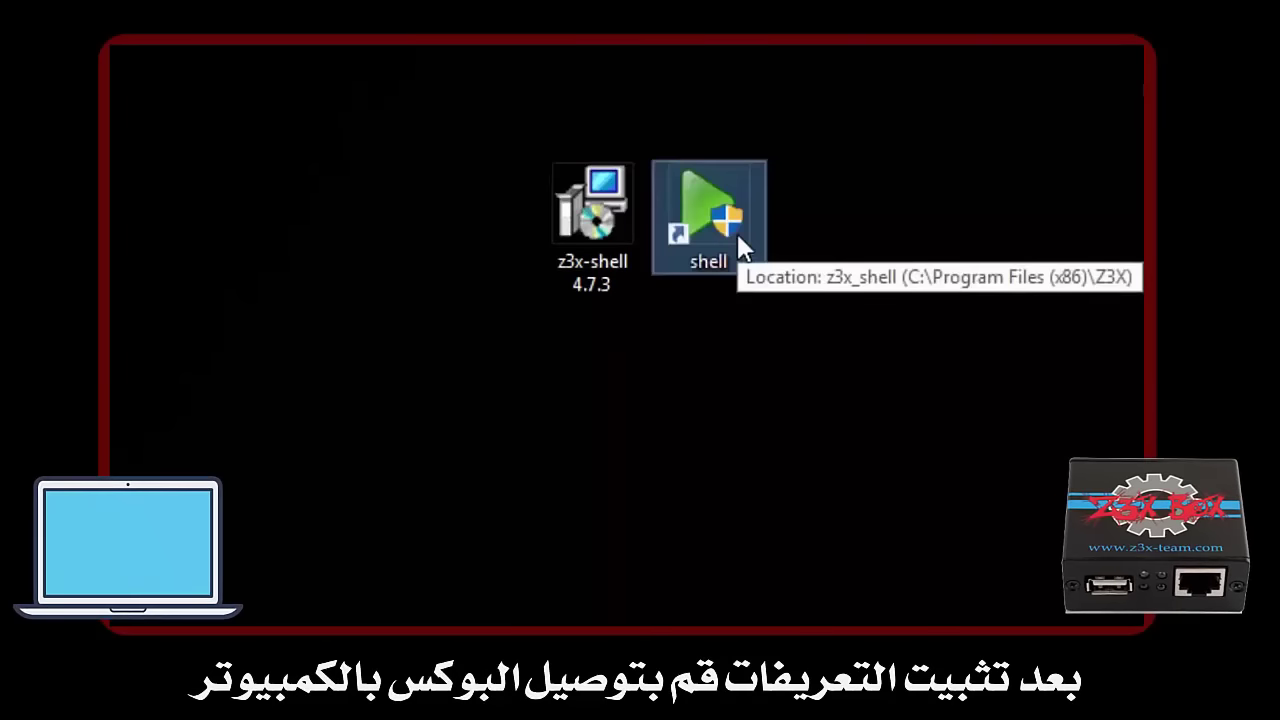
click(960, 292)
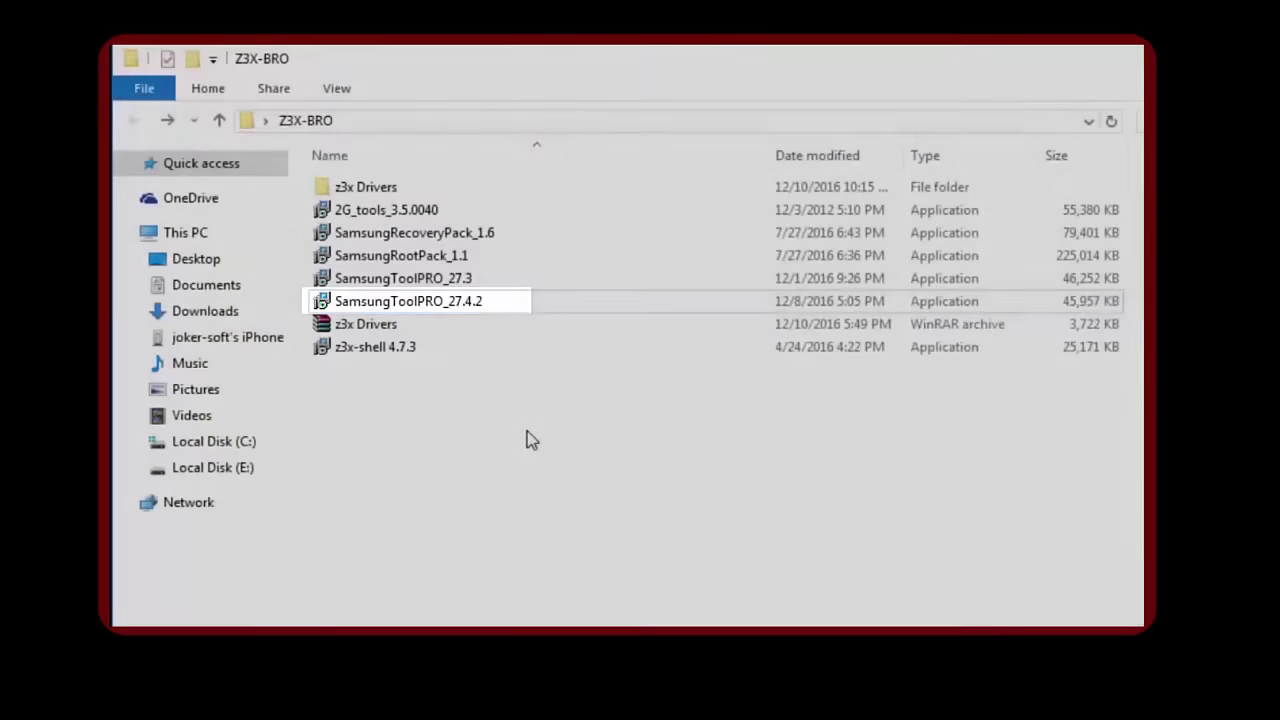
Install SamsungToolPRO_27.4.2 from the Z3X-BRO folder in English and place its Samsung Tool PRO shortcut near the other desktop icons
double_click(470, 300)
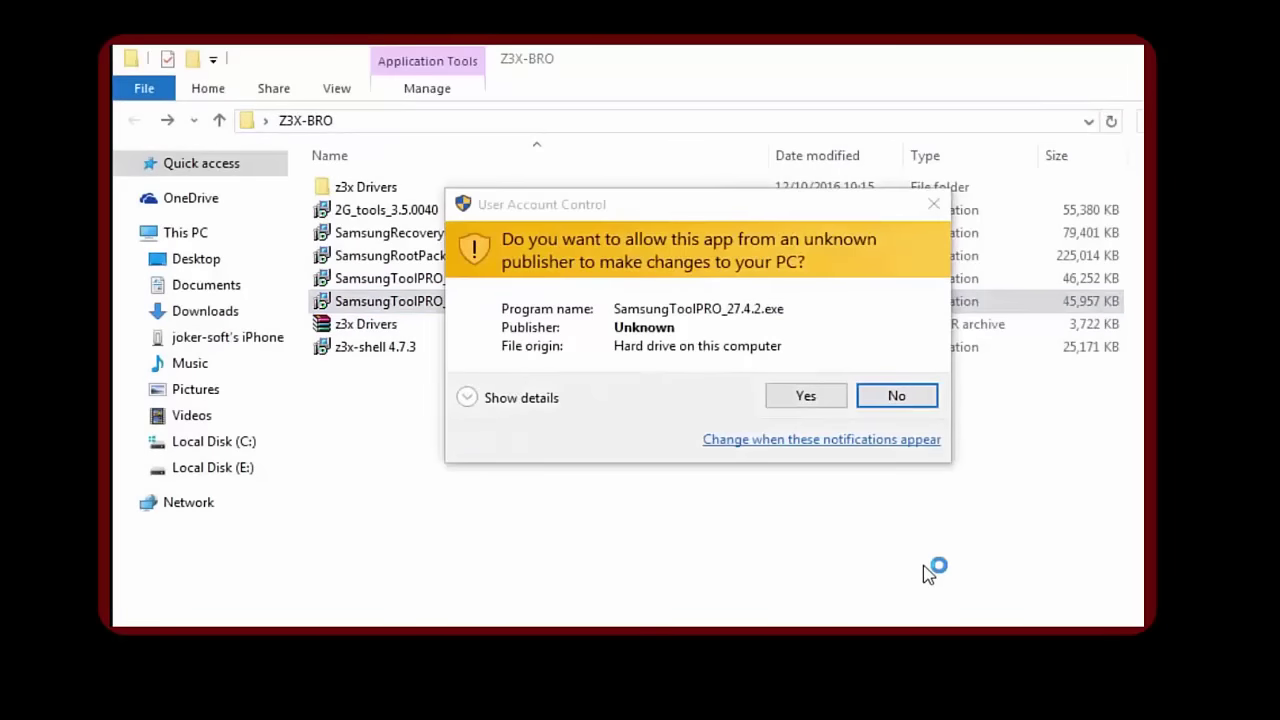
key(alt+y)
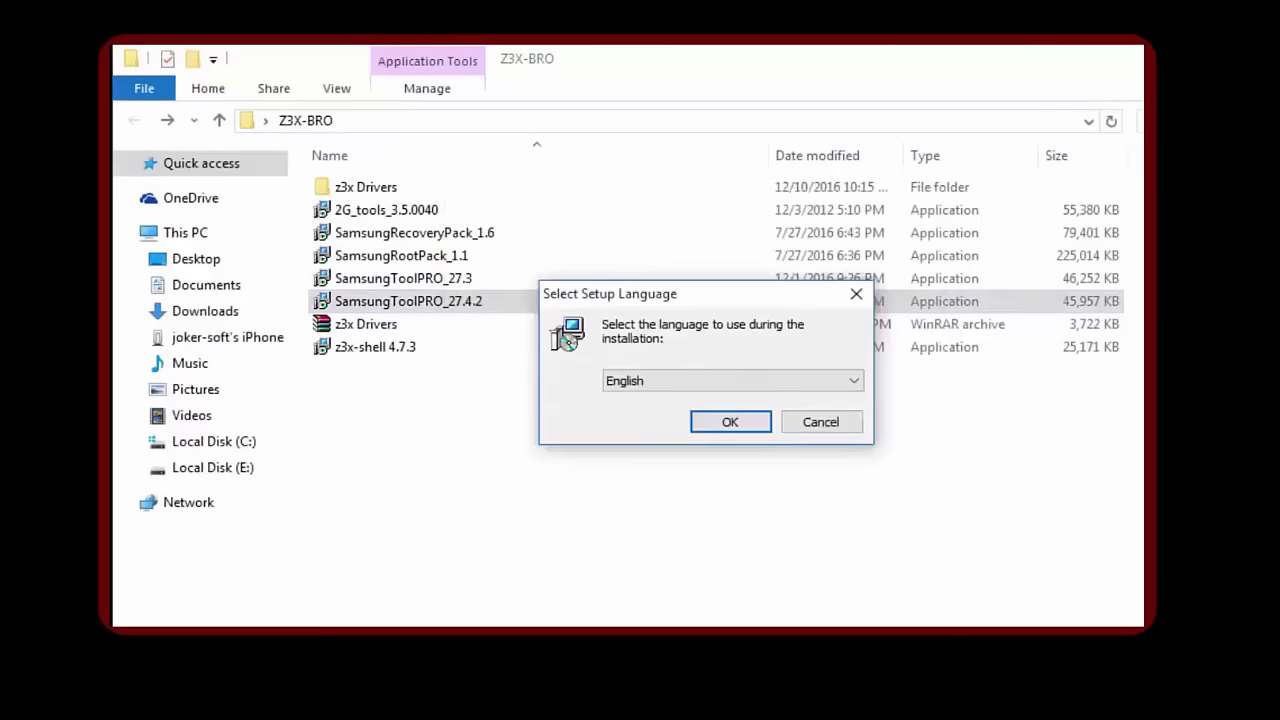
click(758, 428)
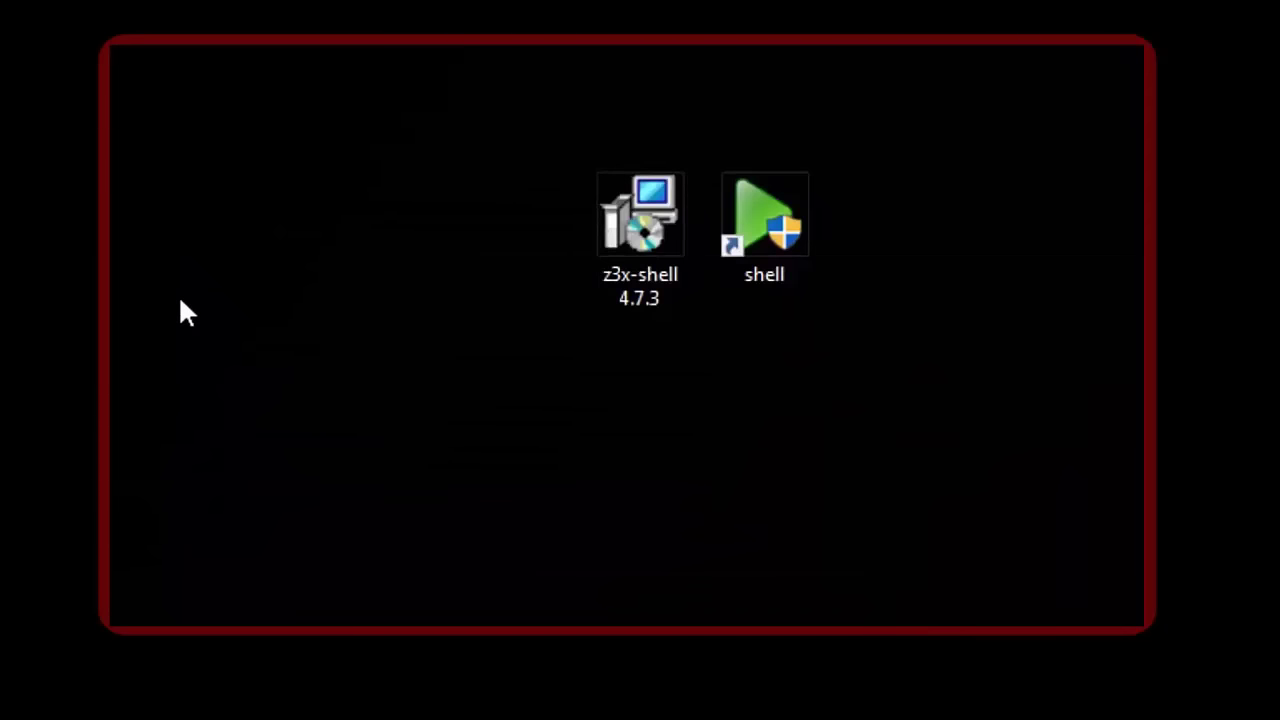
drag(640, 445, 418, 210)
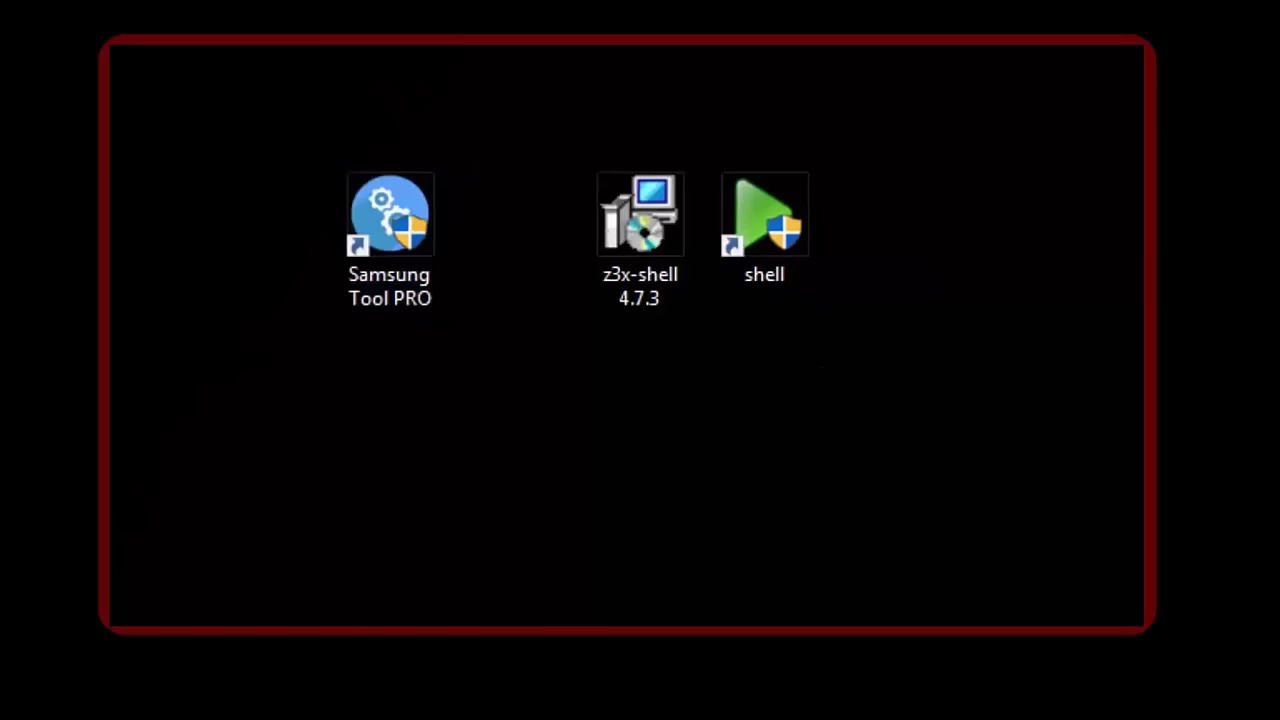
Launch the Z3X shell and choose the Samsung brand, GT series and model GT-B5330B
double_click(781, 209)
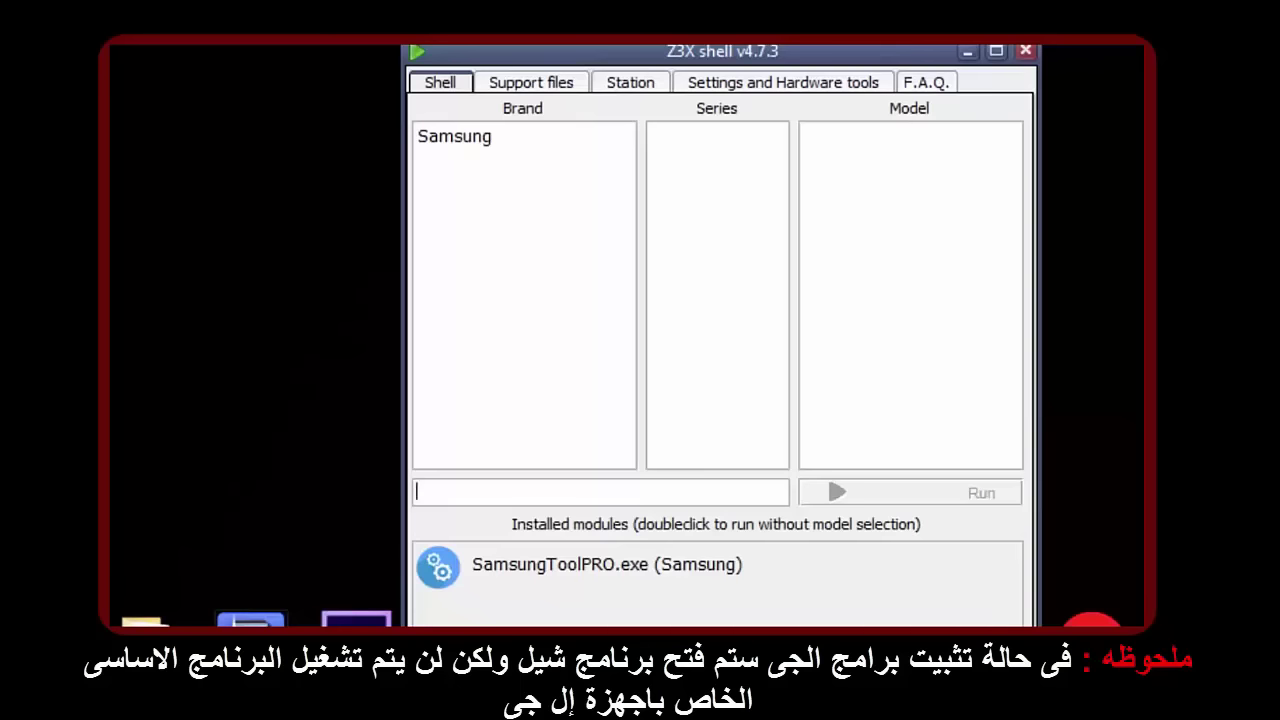
click(474, 137)
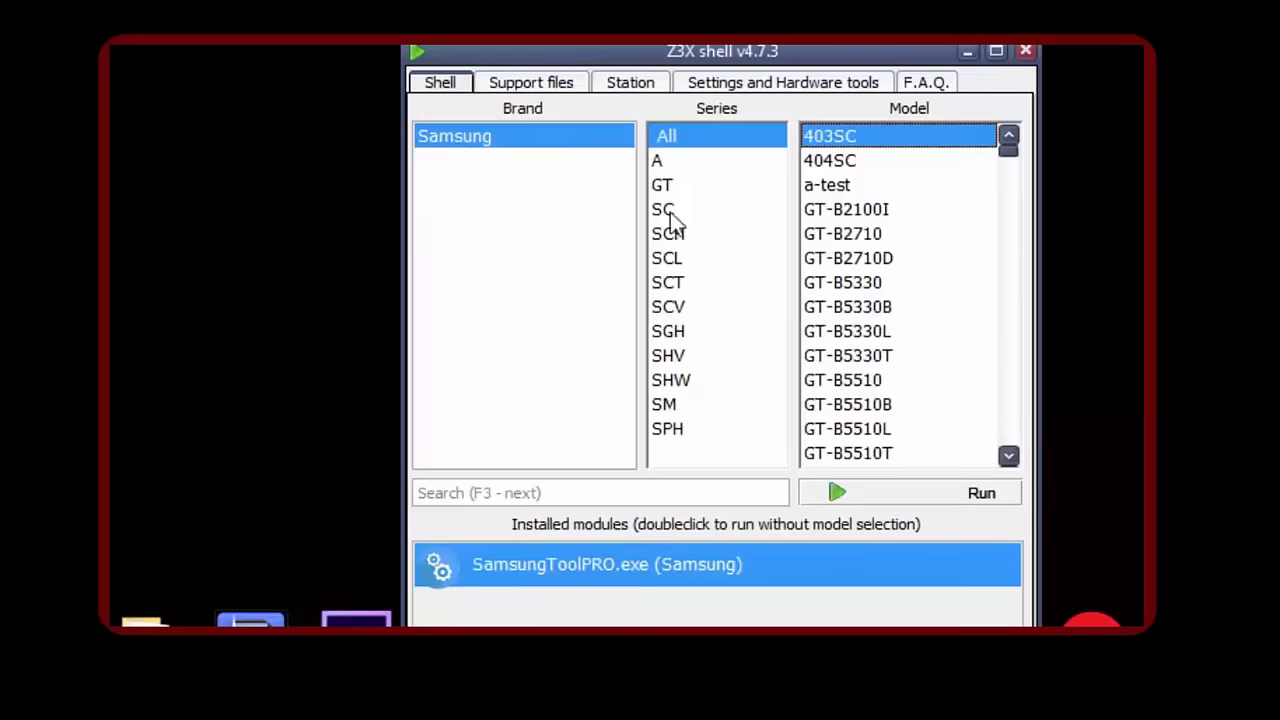
click(670, 180)
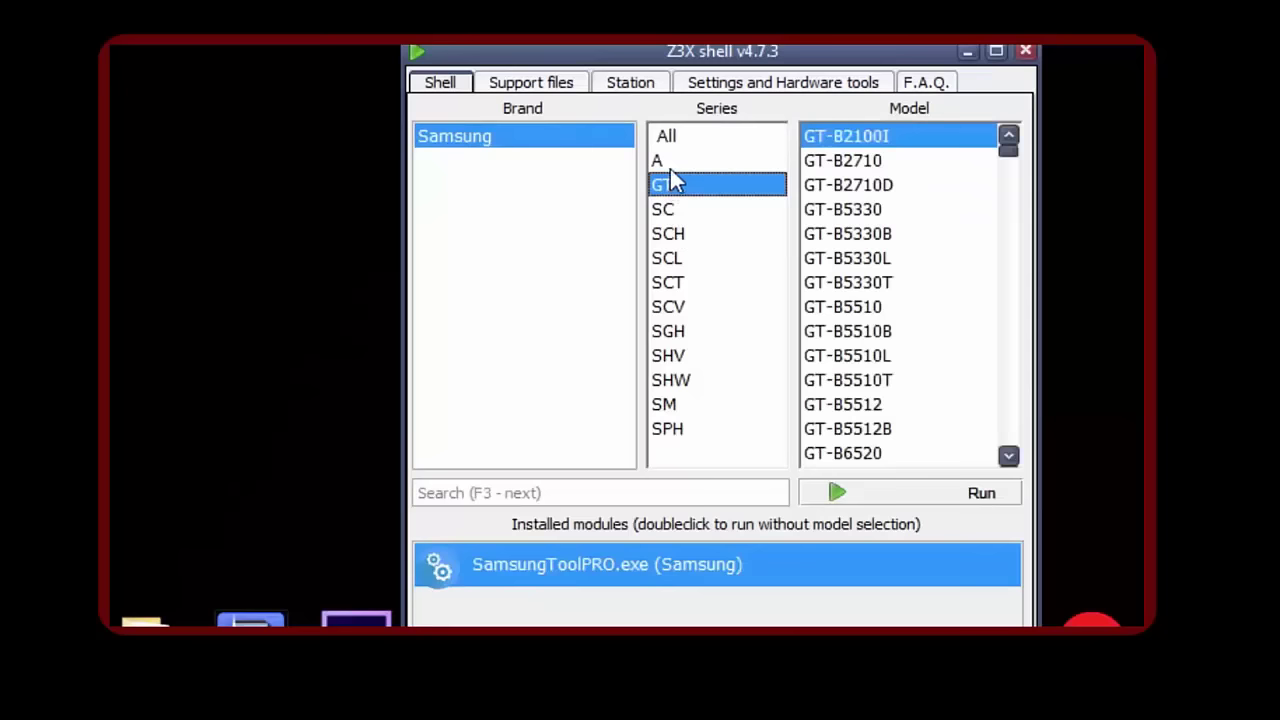
mouse_move(1007, 150)
mouse_down()
mouse_move(1011, 437)
mouse_move(1010, 140)
mouse_up()
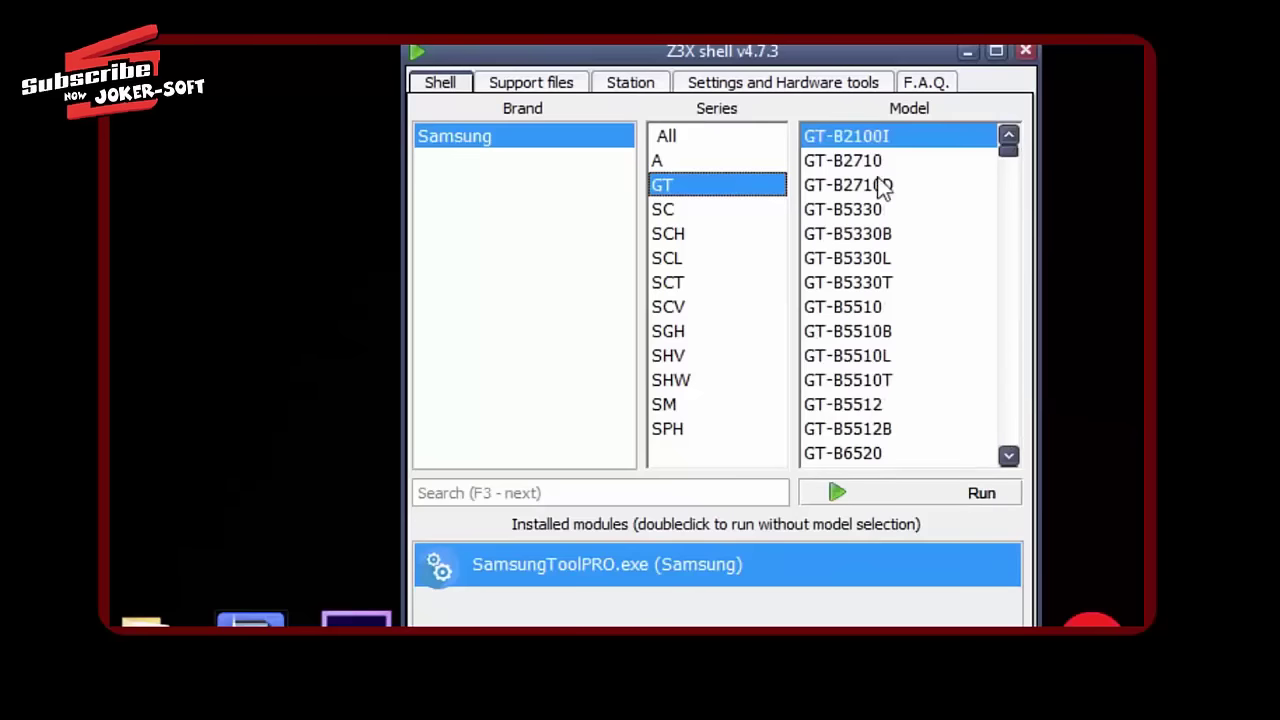
click(884, 233)
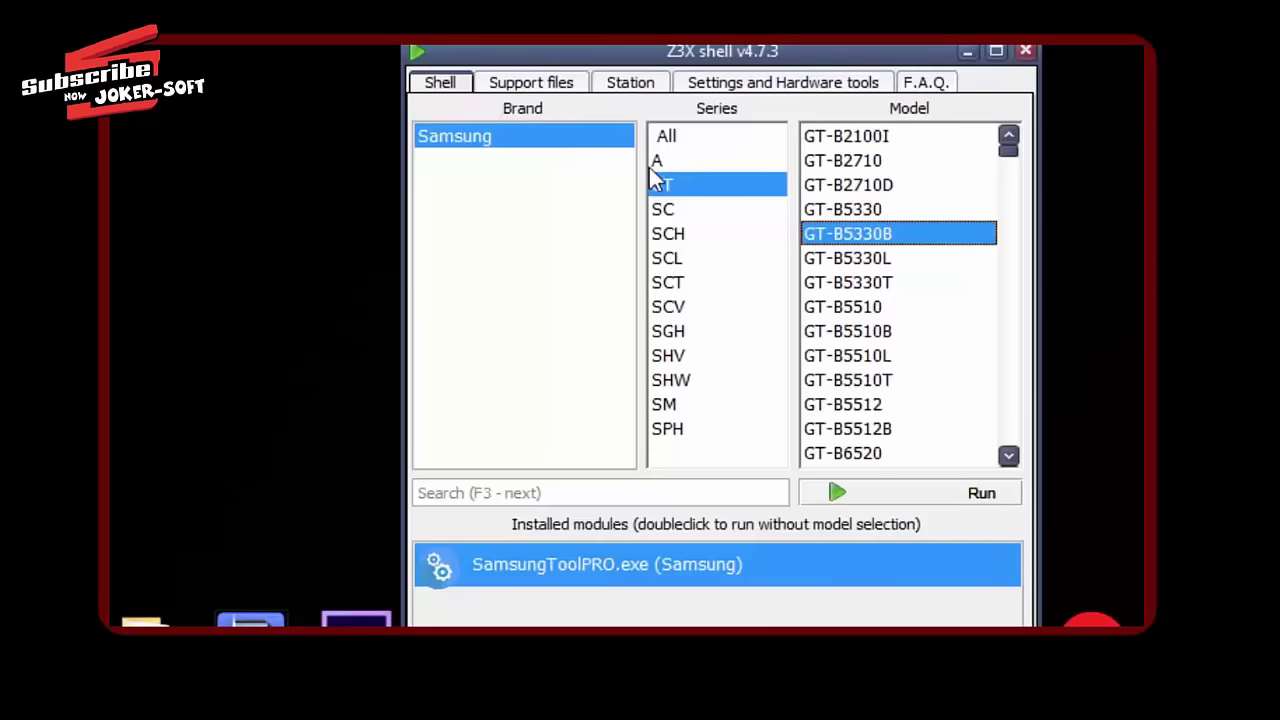
Examine the Software and Samsung files folders in the support files, and view the Station and hardware settings sections
click(536, 86)
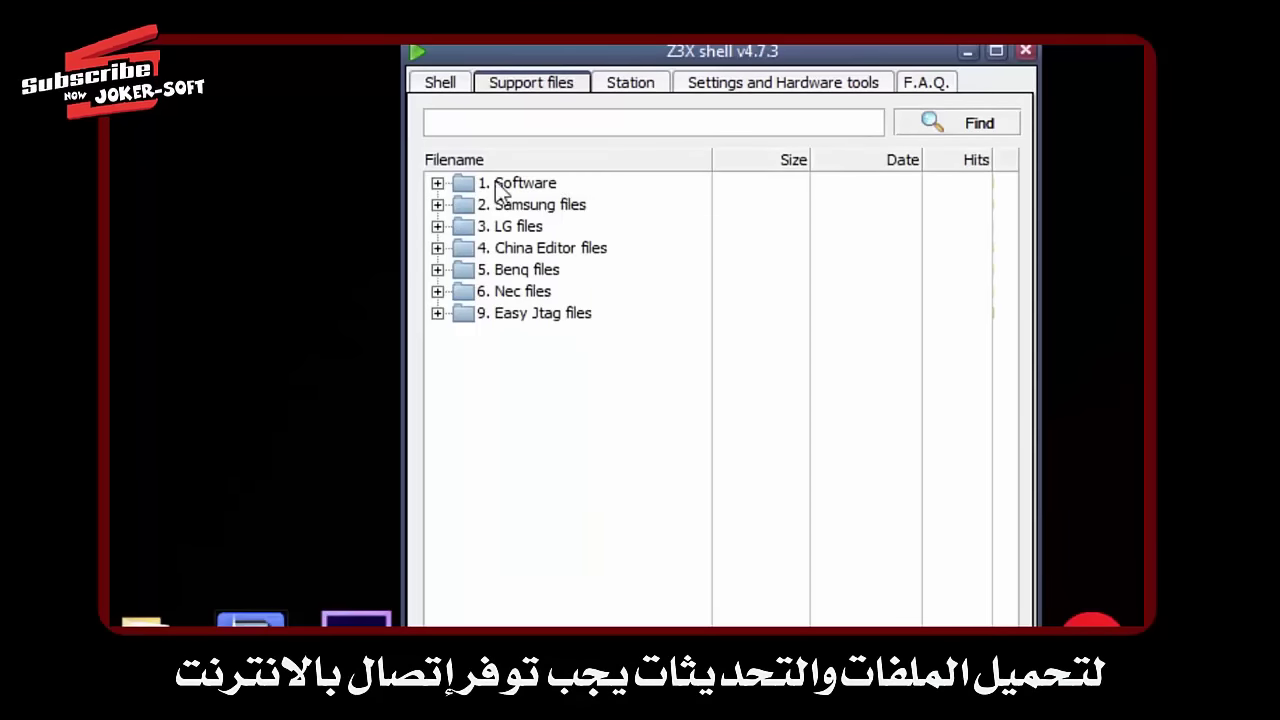
click(437, 184)
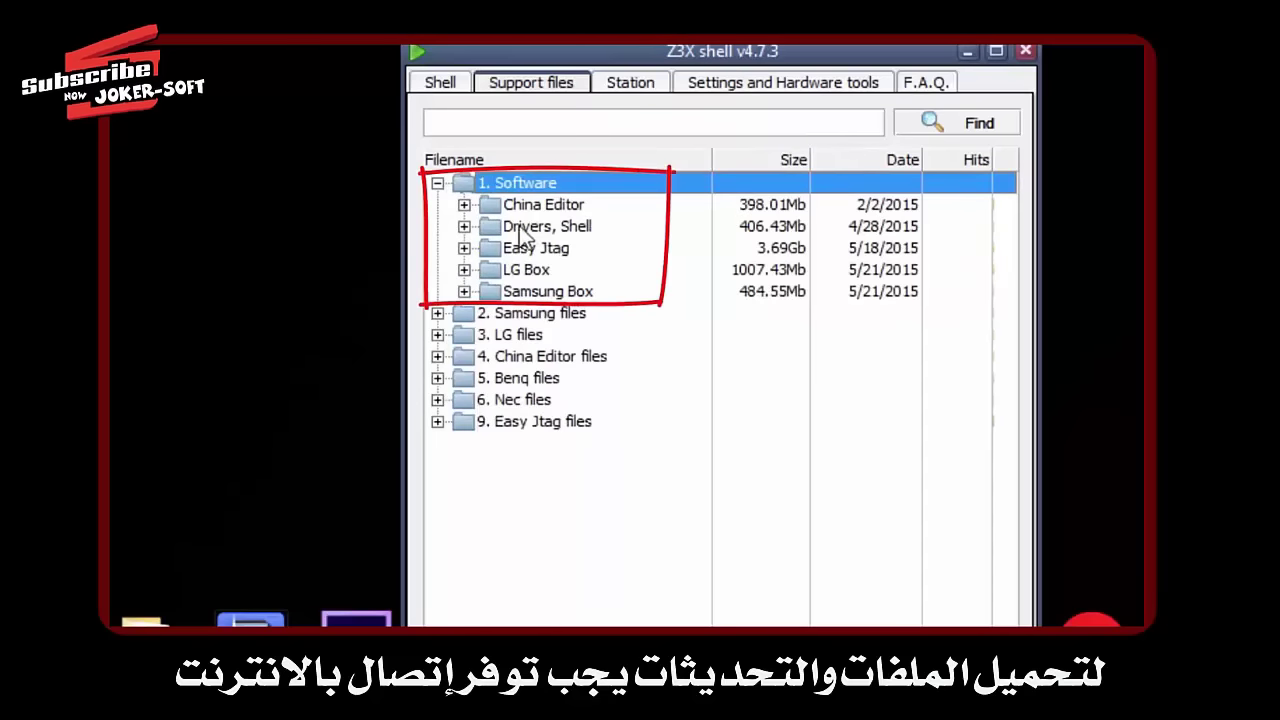
click(438, 313)
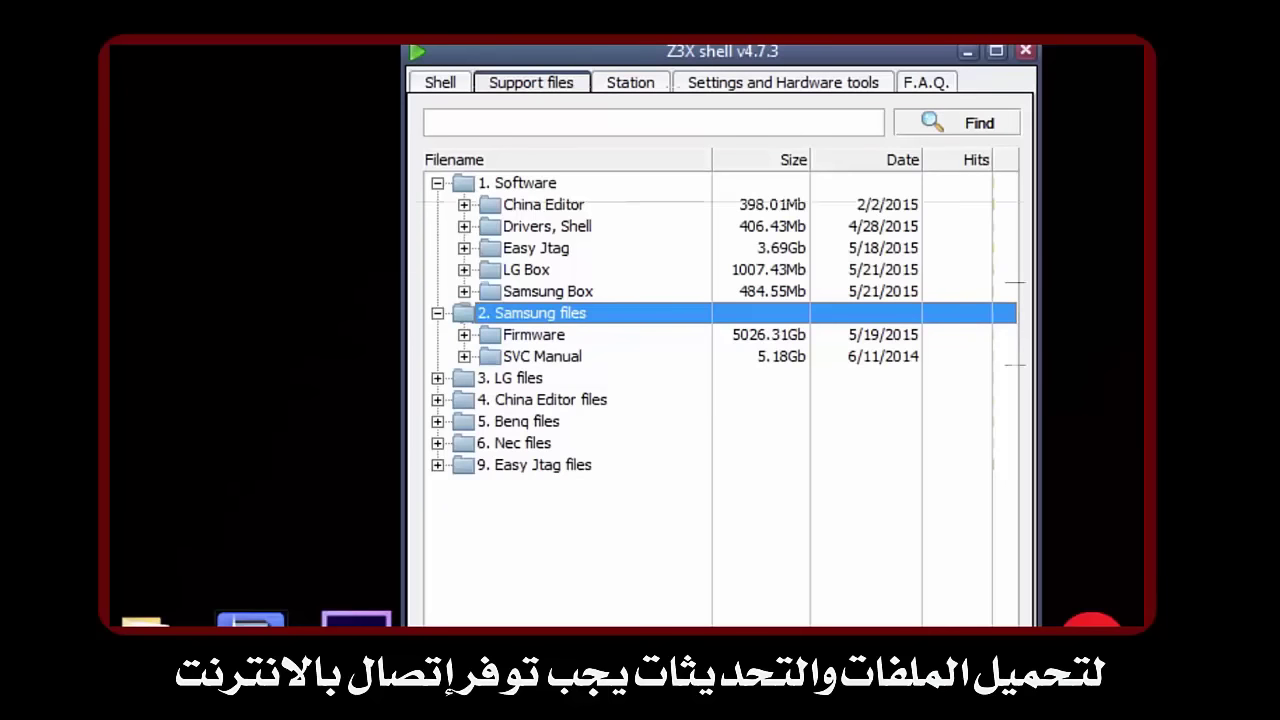
click(670, 84)
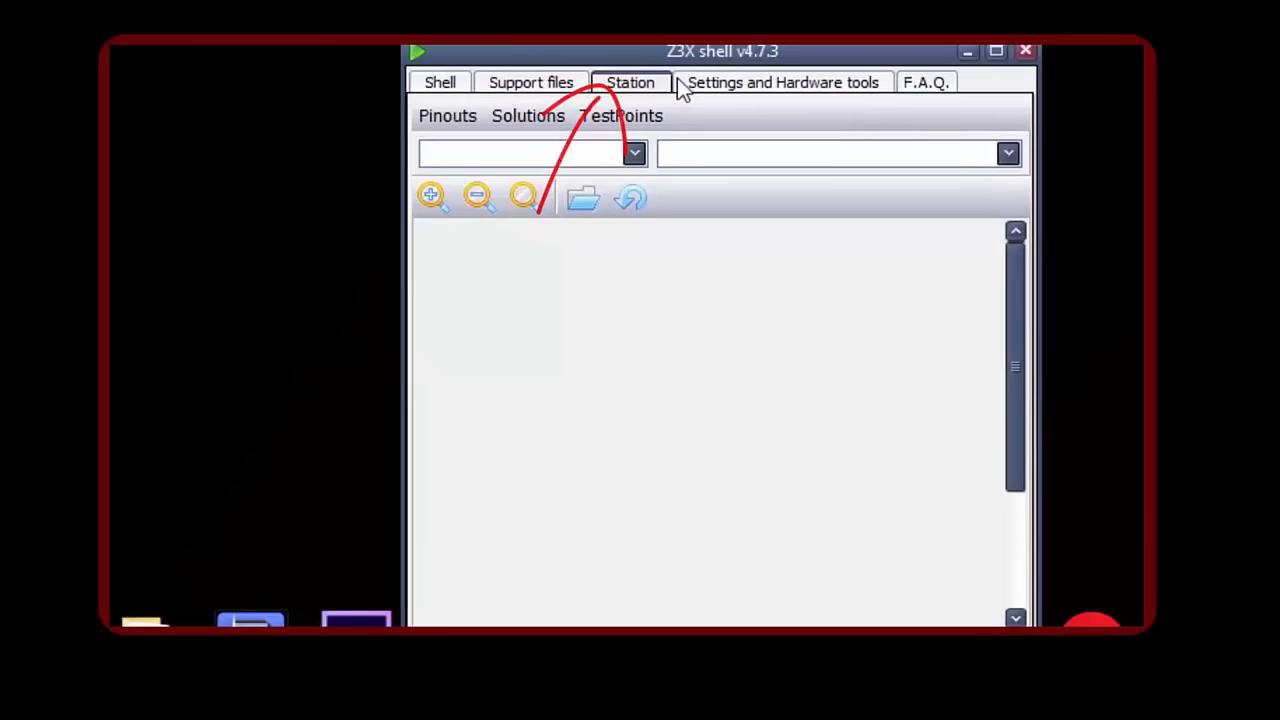
click(799, 89)
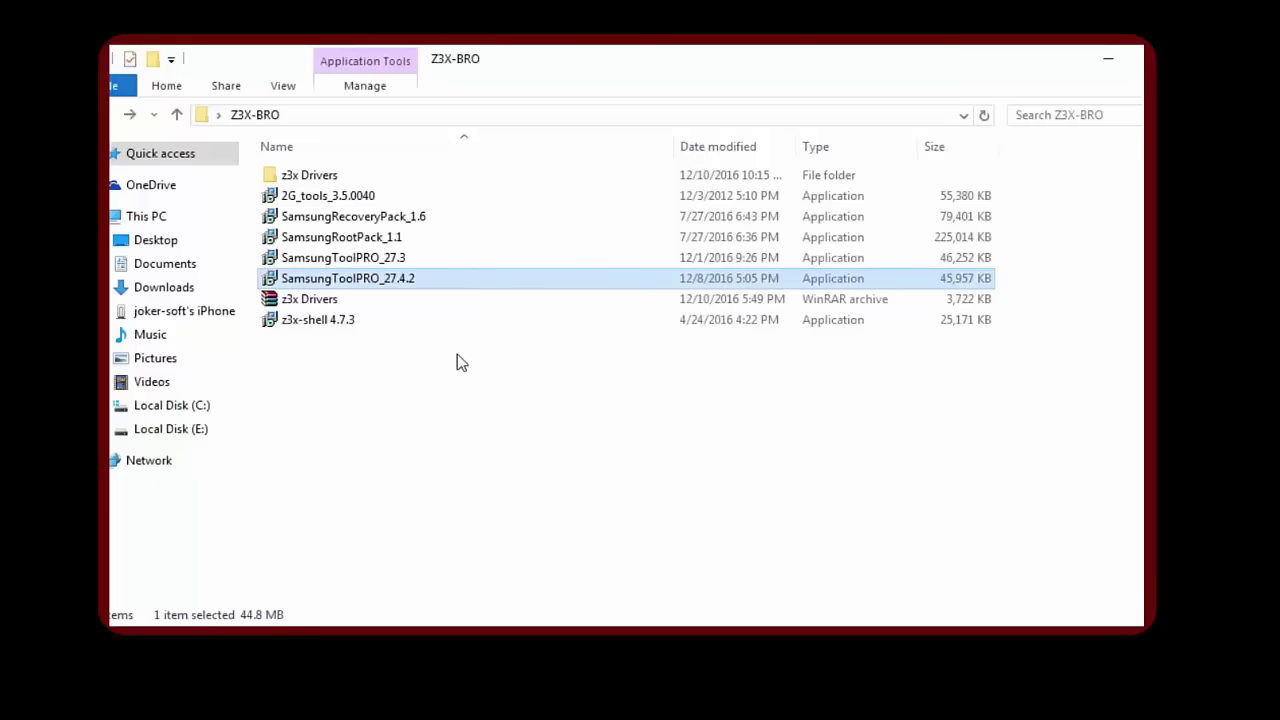
Install the Samsung Tool in English without launching it, and place its desktop shortcut between Samsung Tool PRO and the z3x-shell installer
mouse_move(365, 245)
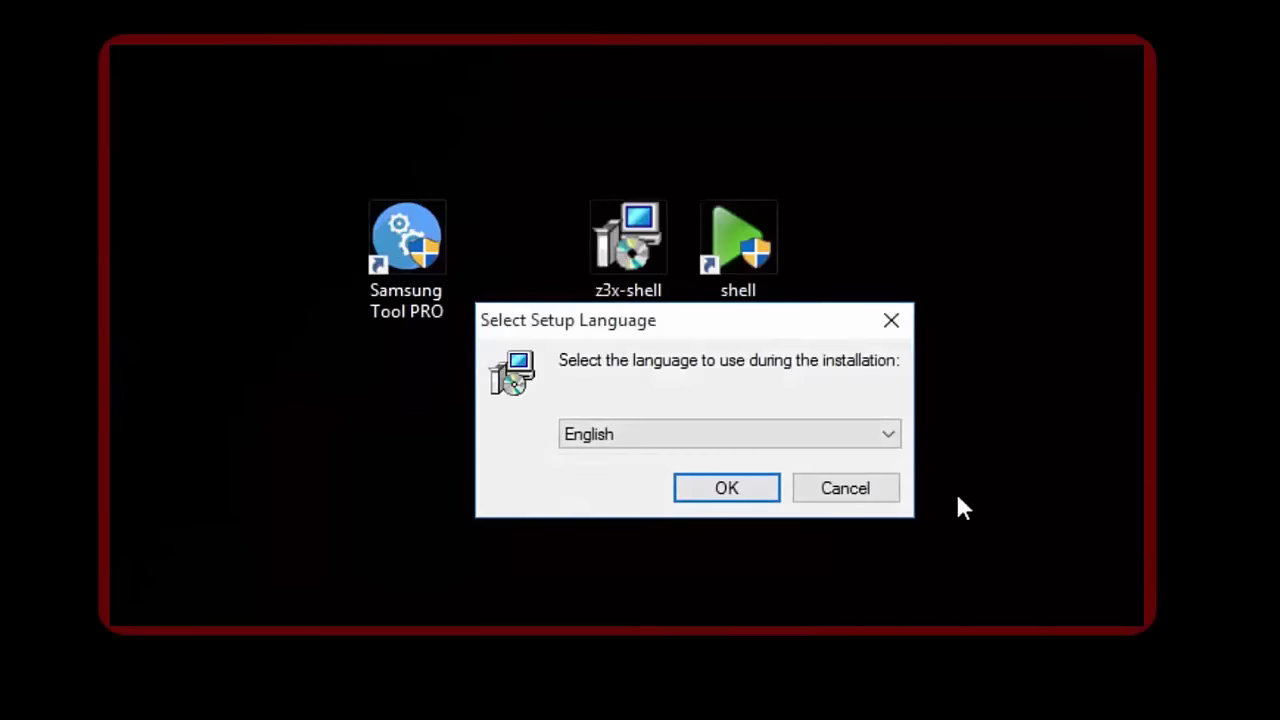
click(760, 491)
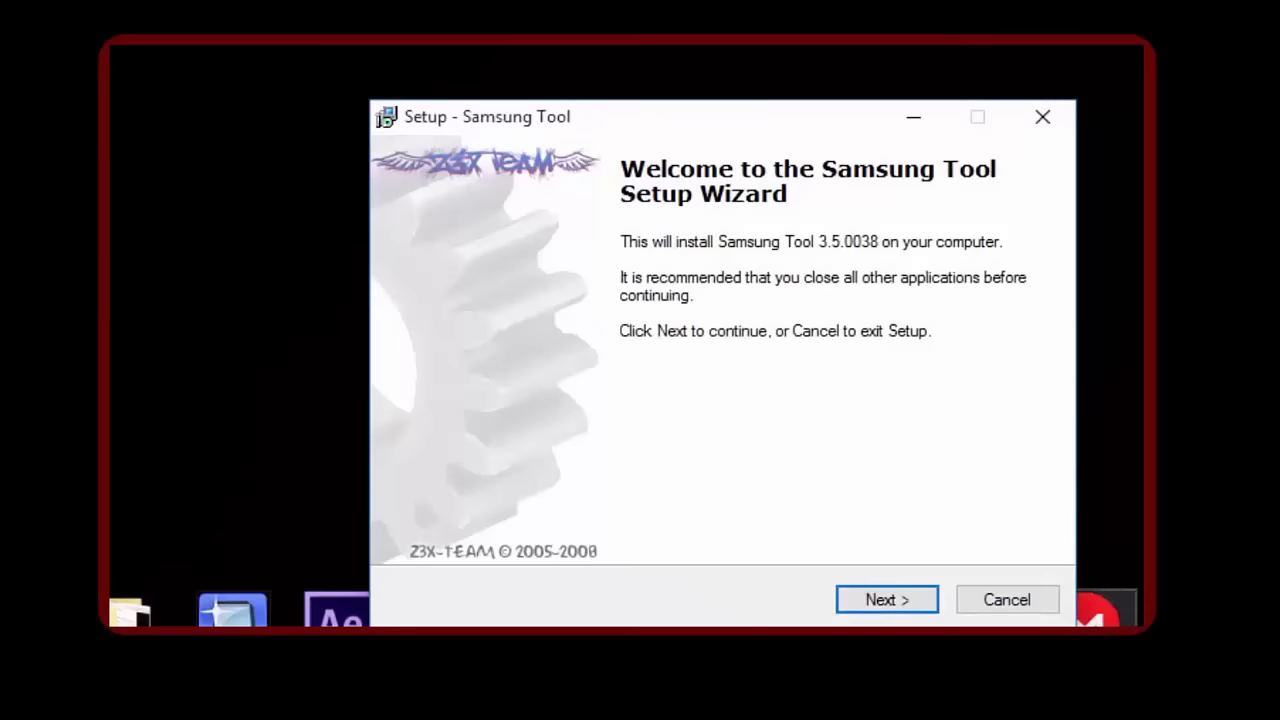
click(902, 601)
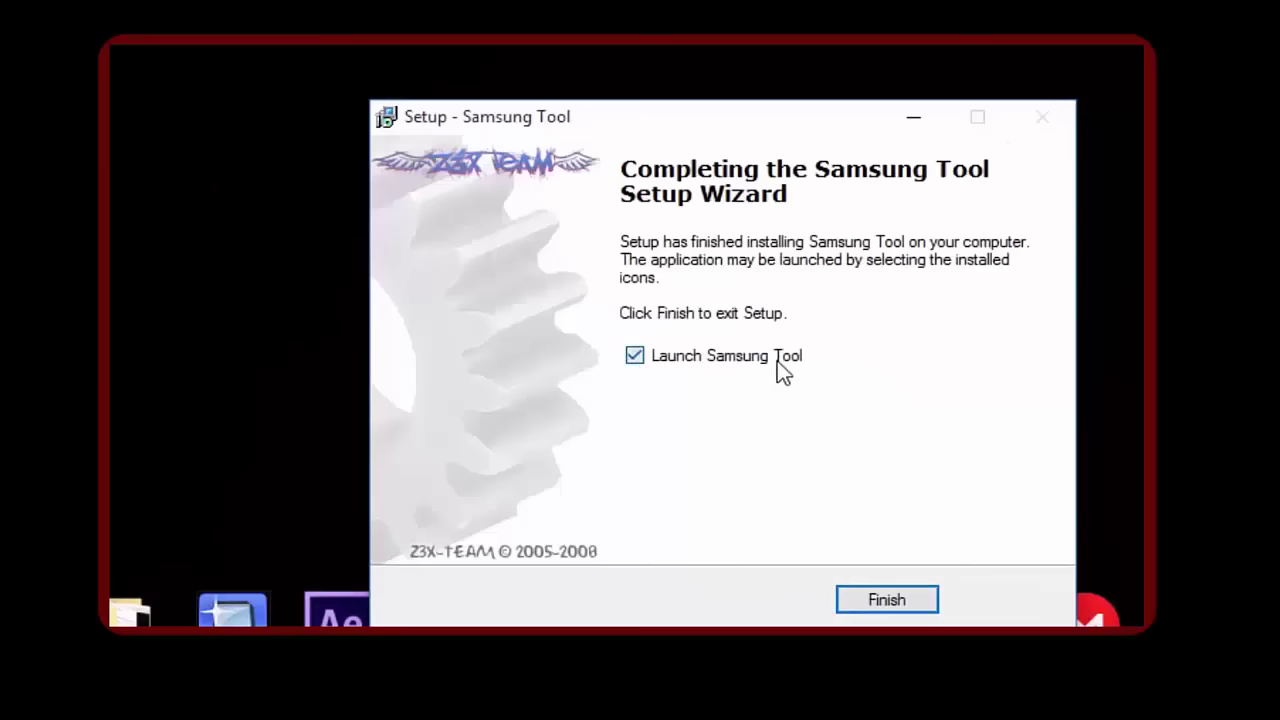
click(777, 361)
click(914, 607)
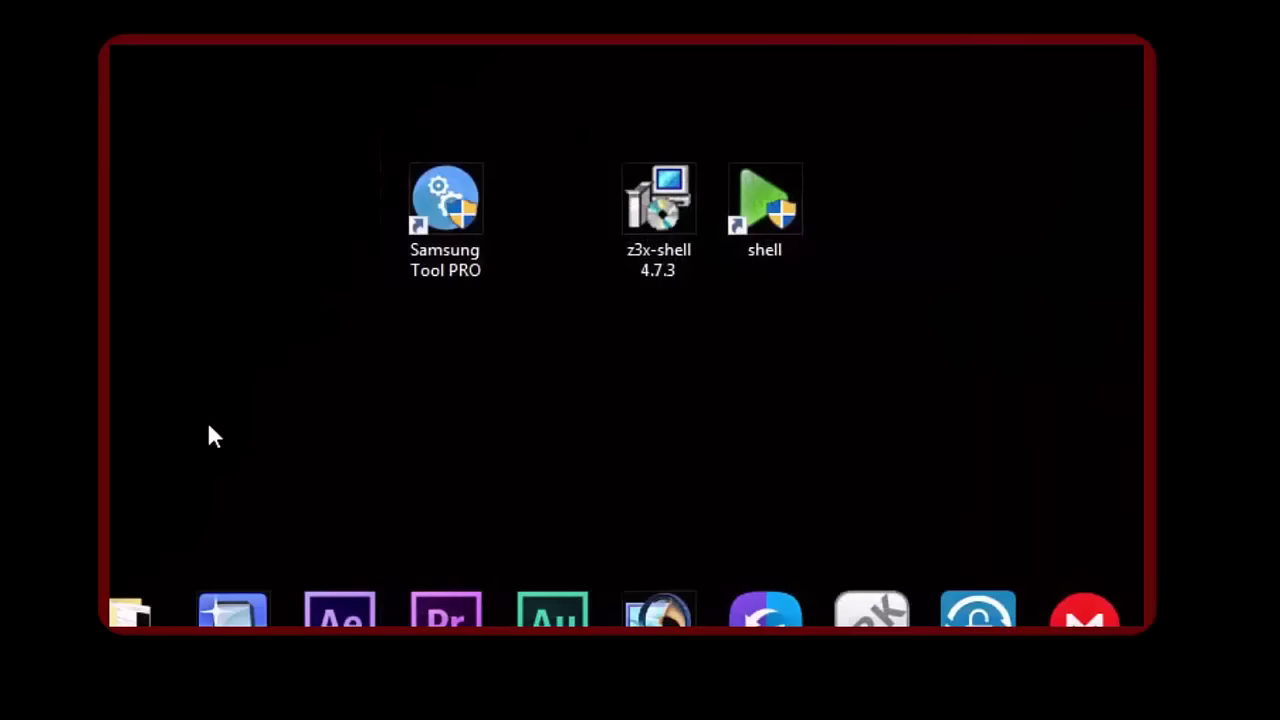
drag(634, 380, 572, 203)
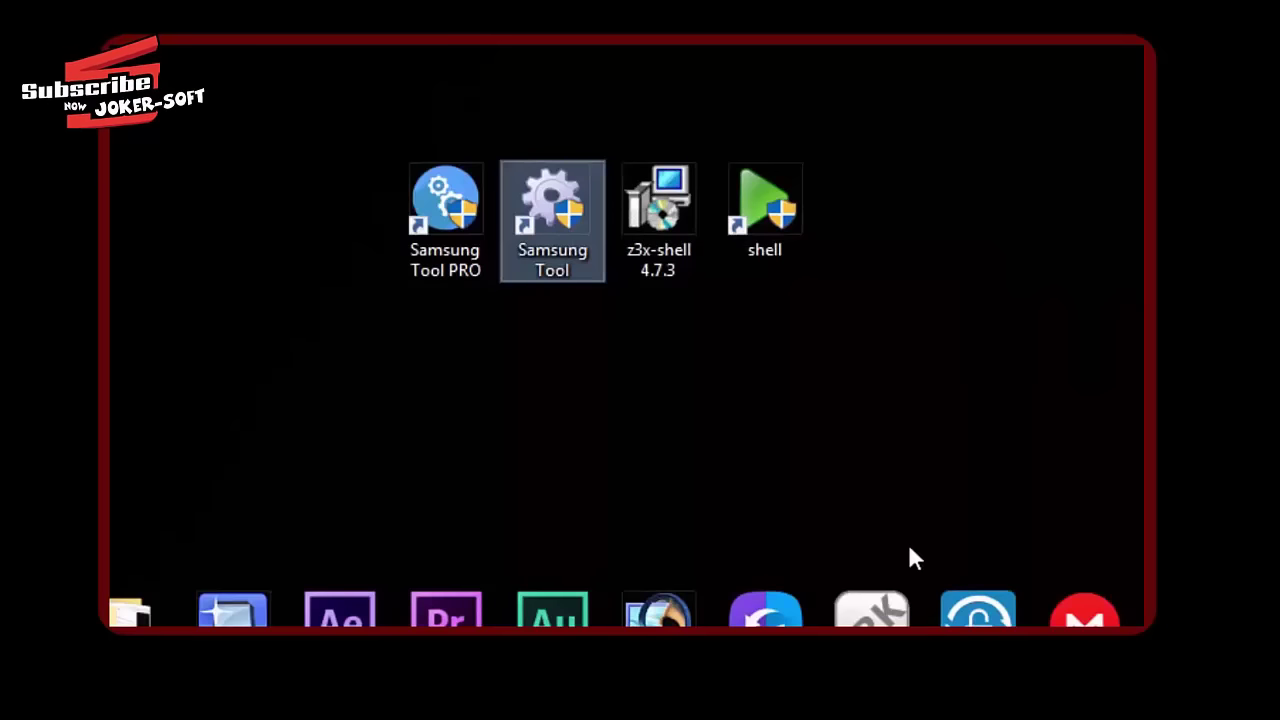
Reopen the Z3X shell, display the Samsung series and model lists, and close the shell
click(762, 214)
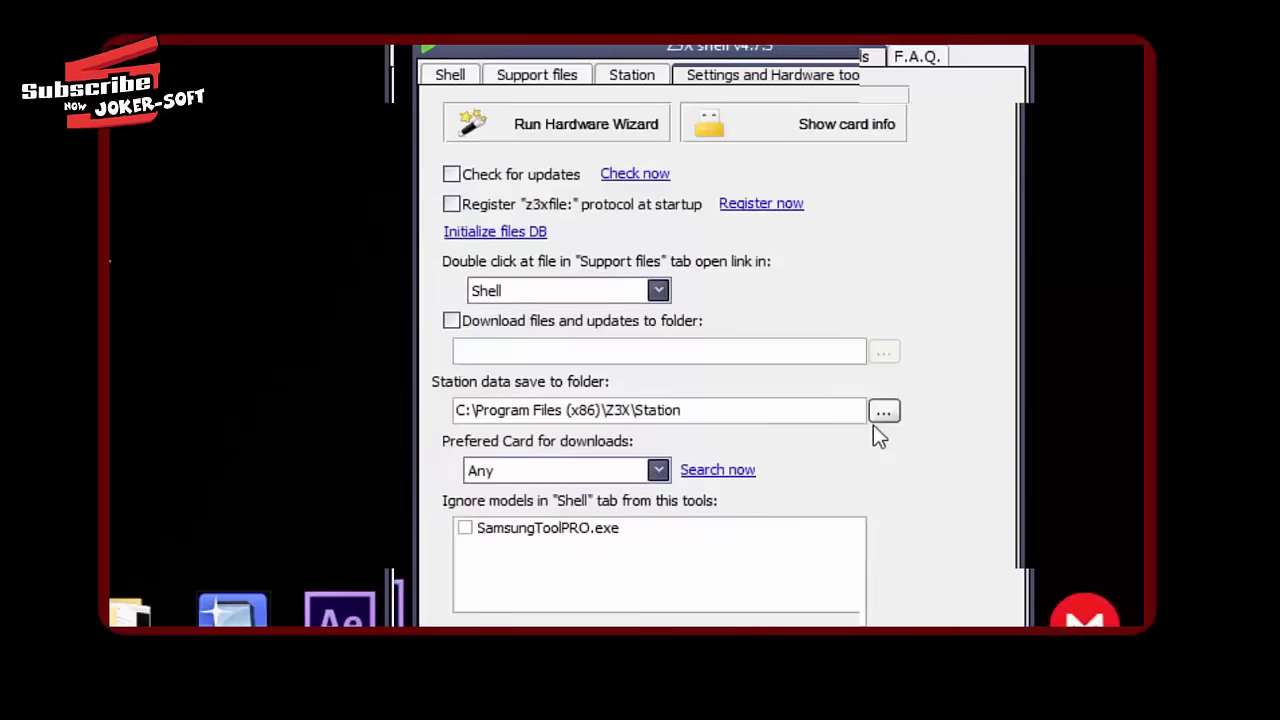
click(455, 78)
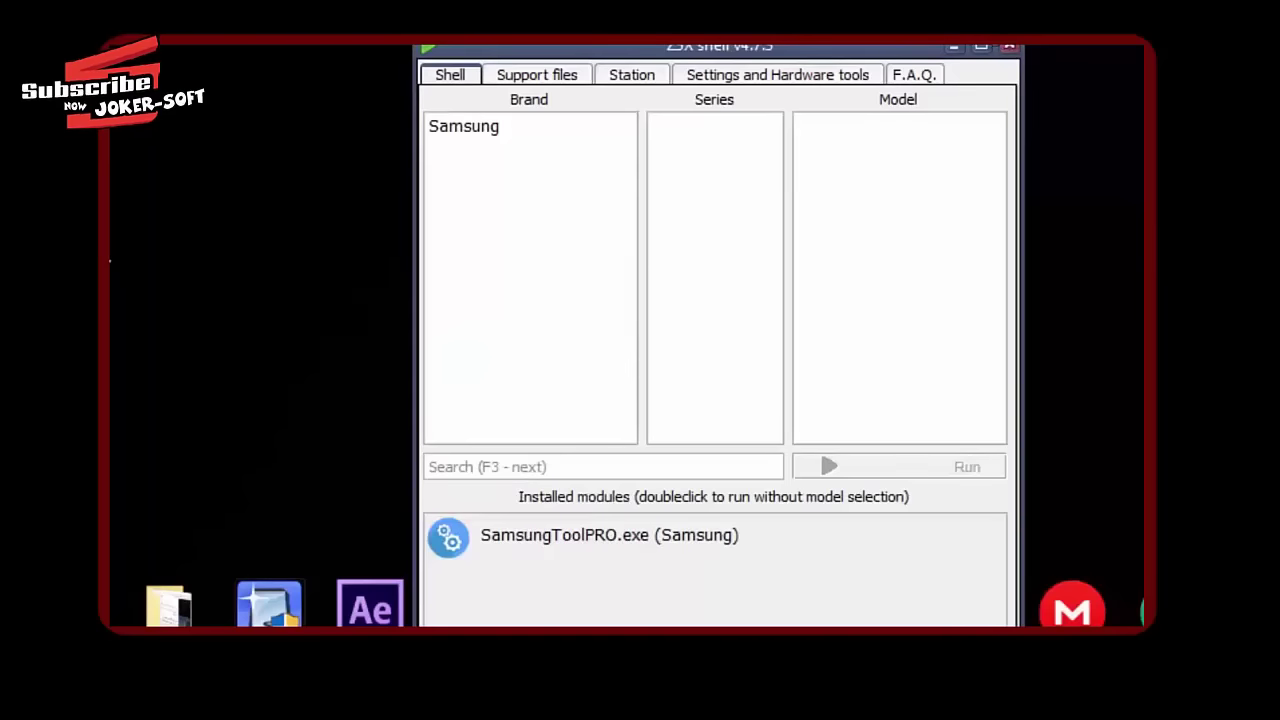
click(526, 132)
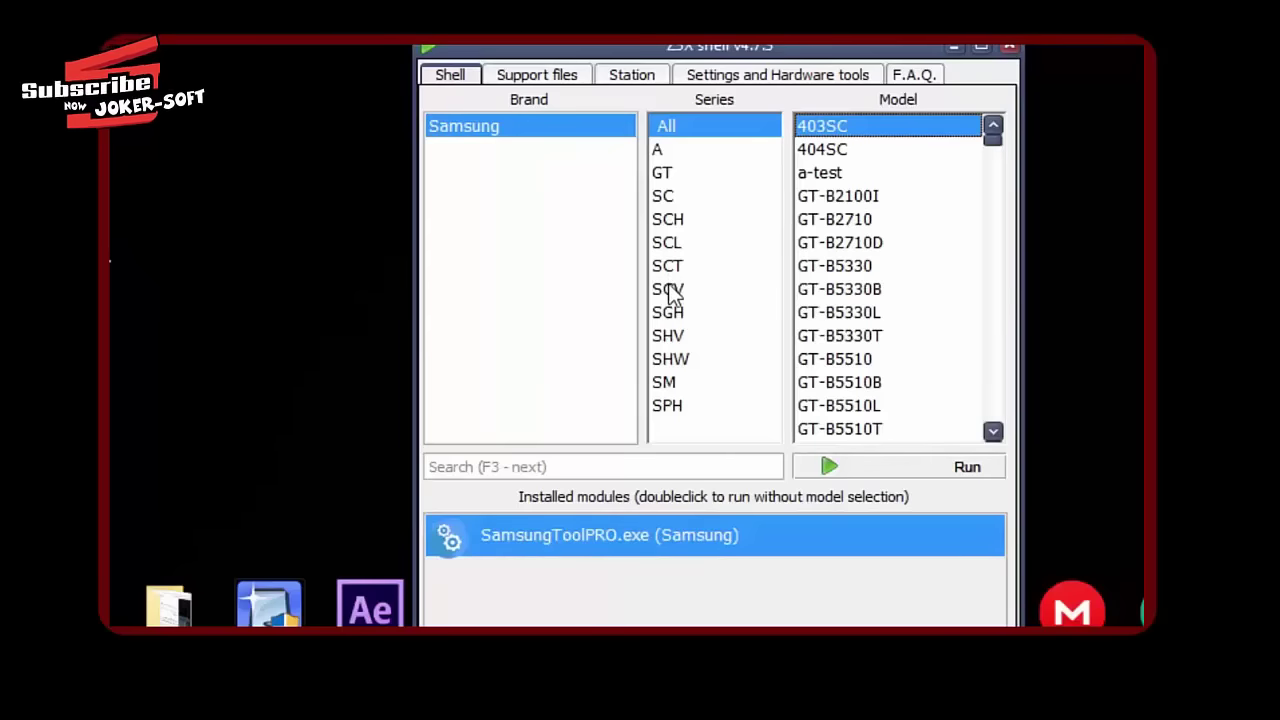
click(1009, 48)
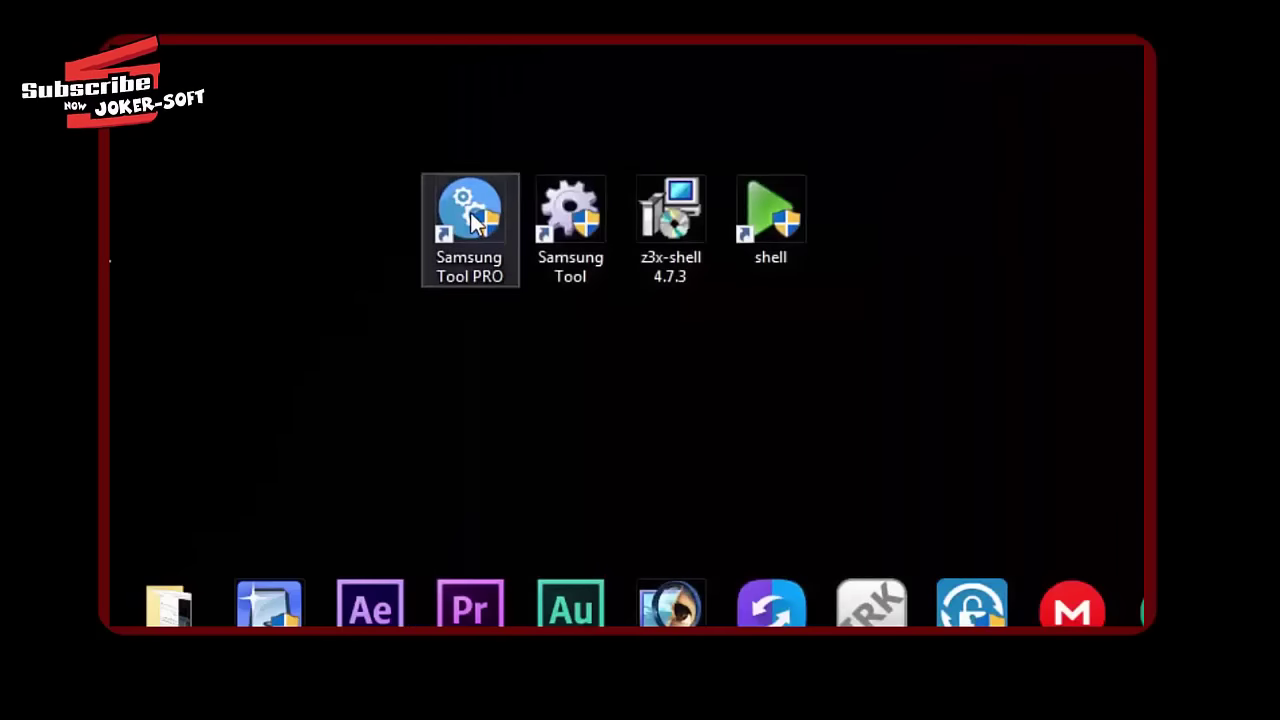
Launch Samsung Tool PRO with administrator permission and accept its end-user license agreement
double_click(474, 222)
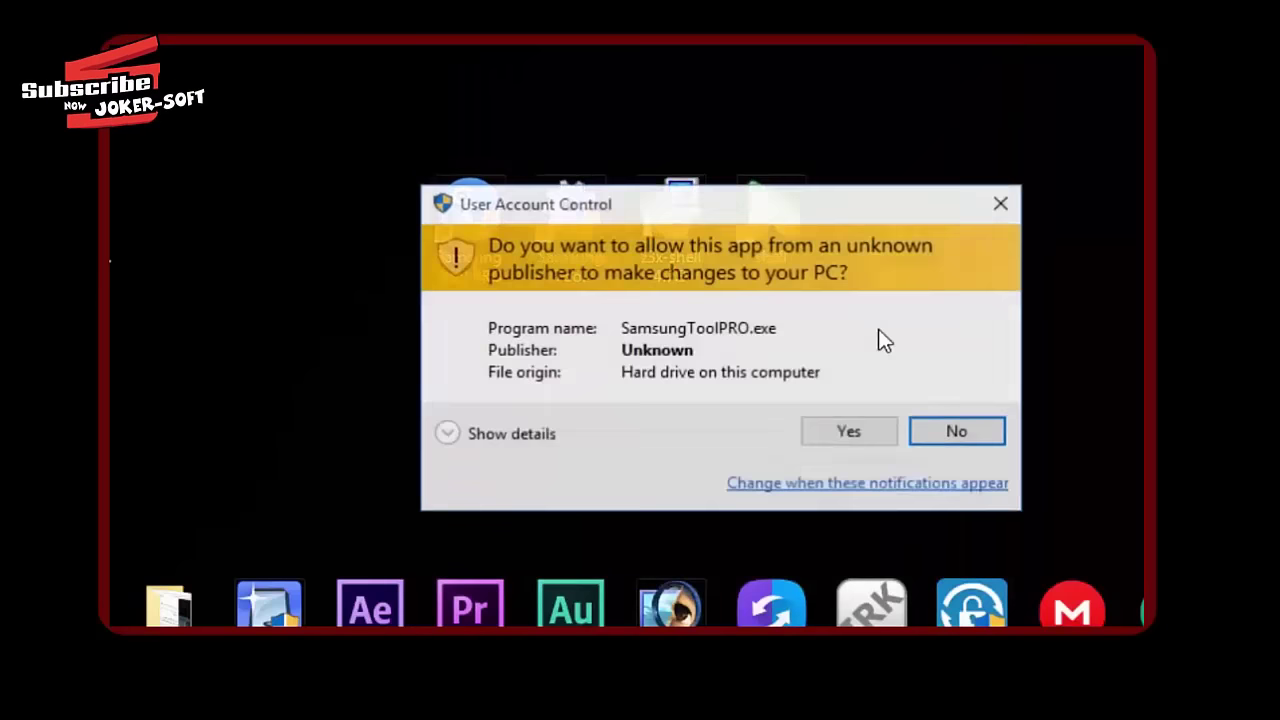
click(856, 436)
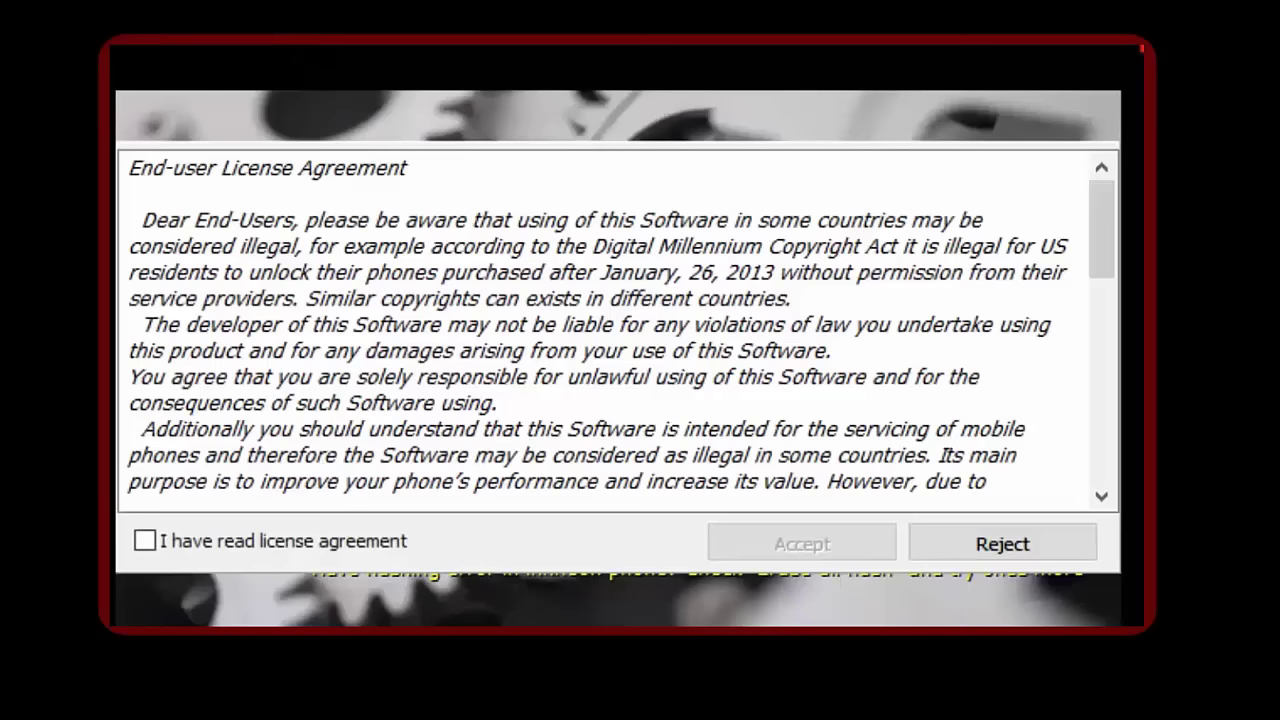
click(356, 540)
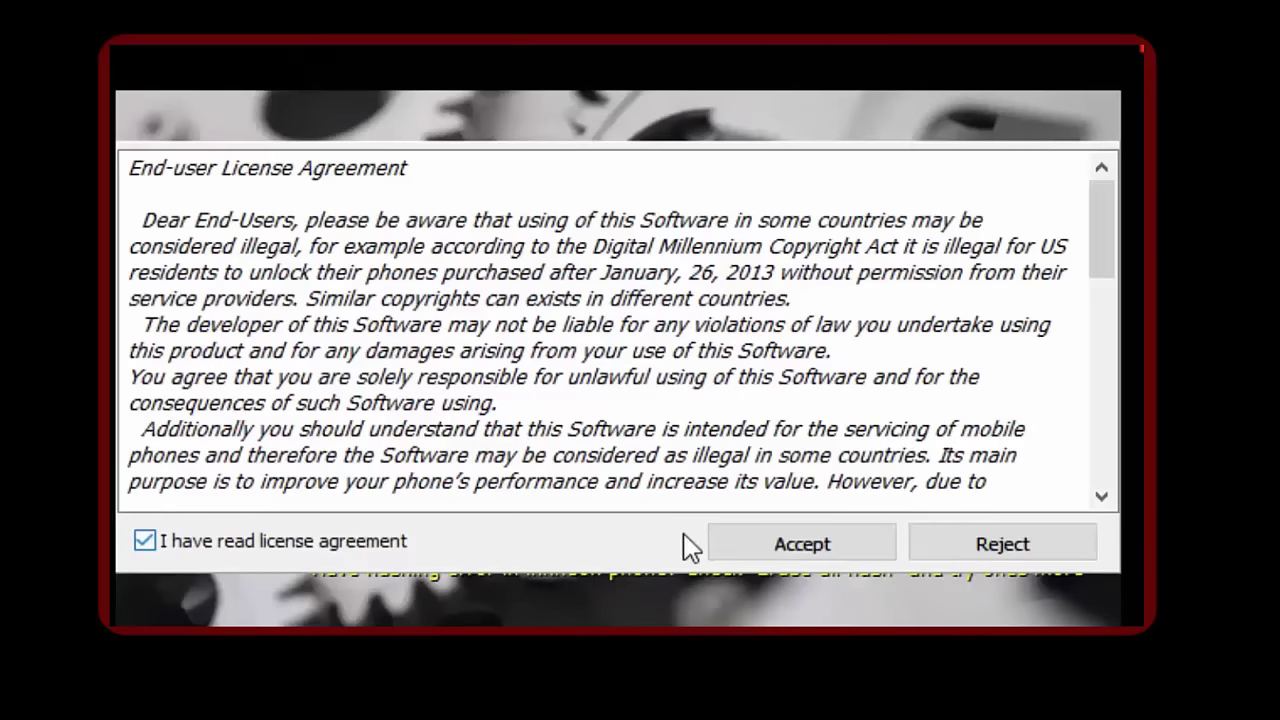
click(829, 544)
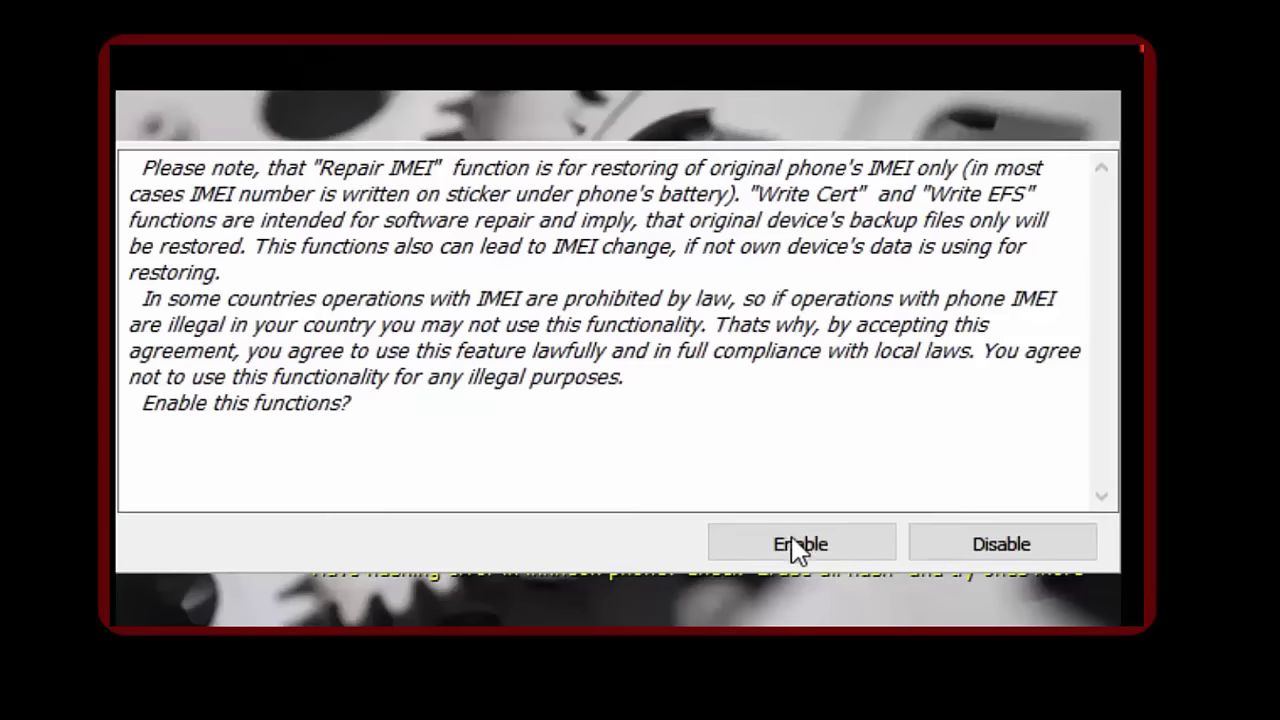
Enable the Repair IMEI, Write Cert and Write EFS functions and acknowledge the data collection notice
click(797, 543)
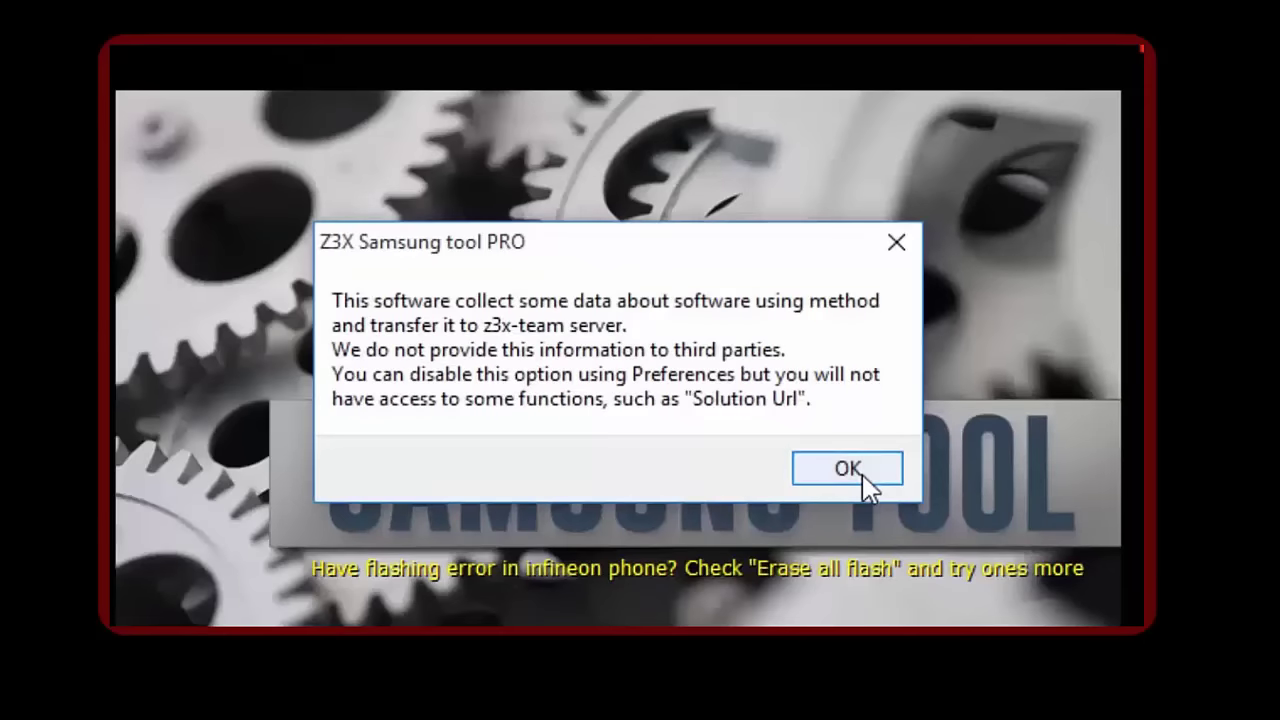
click(865, 468)
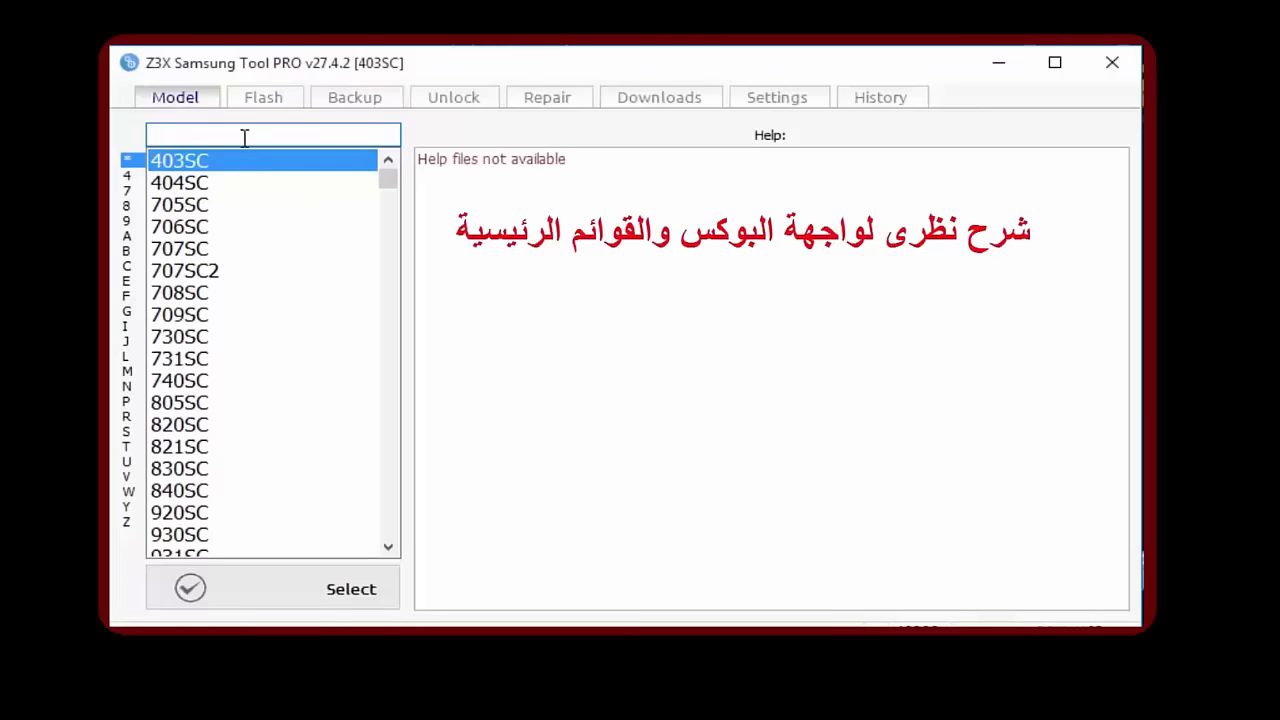
Browse the phone model list, search it for i9300, and clear the search
mouse_move(389, 179)
mouse_down()
mouse_move(398, 558)
mouse_move(406, 177)
mouse_up()
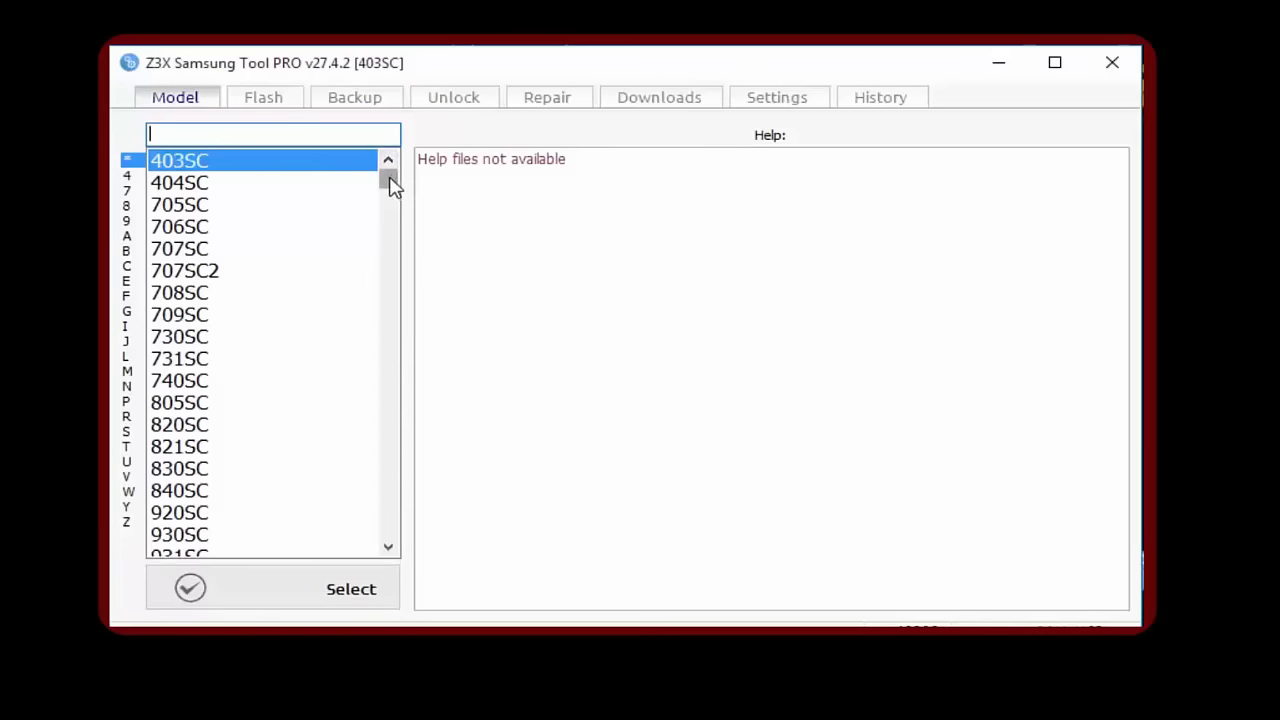
mouse_move(390, 185)
mouse_down()
mouse_move(408, 437)
mouse_move(397, 526)
mouse_move(418, 262)
mouse_move(398, 186)
mouse_up()
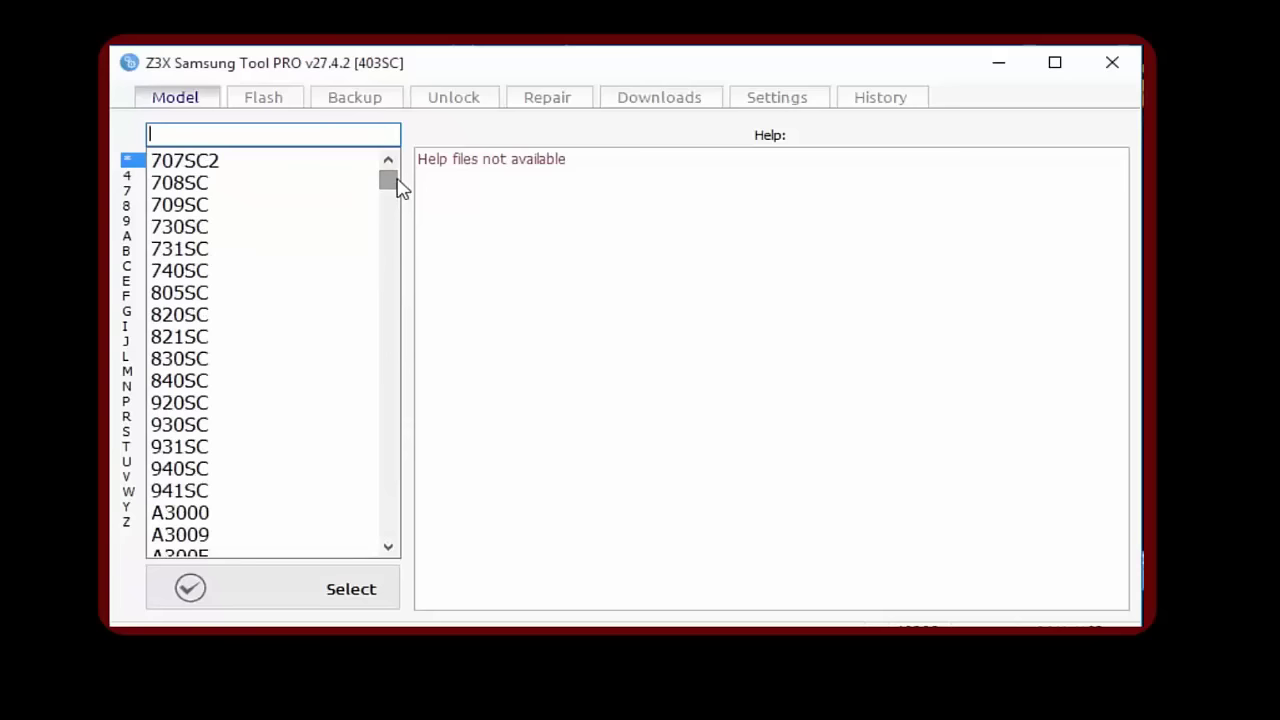
click(326, 137)
text(i9300)
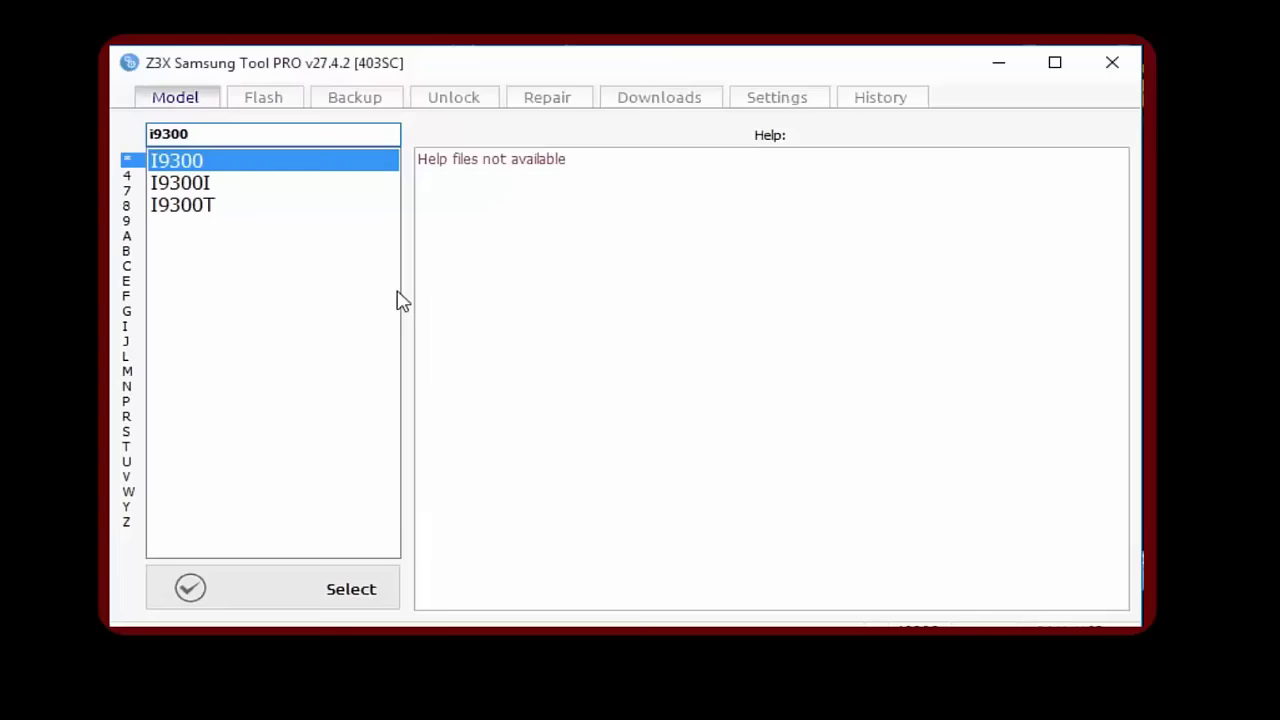
key(BackSpace)
key(BackSpace)
key(BackSpace)
key(BackSpace)
key(BackSpace)
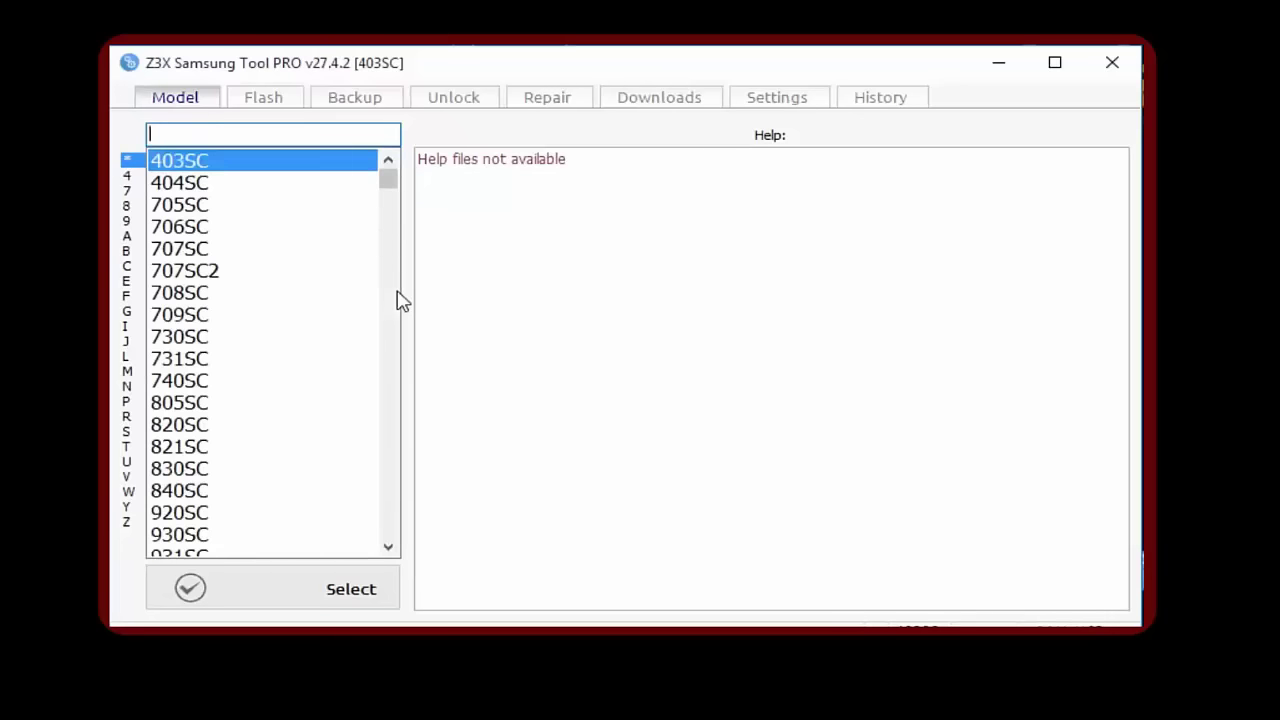
Find and select the G530H model, and load the G530HXXU2BOJ3 firmware from the desktop as the PDA flash file
text(g530h)
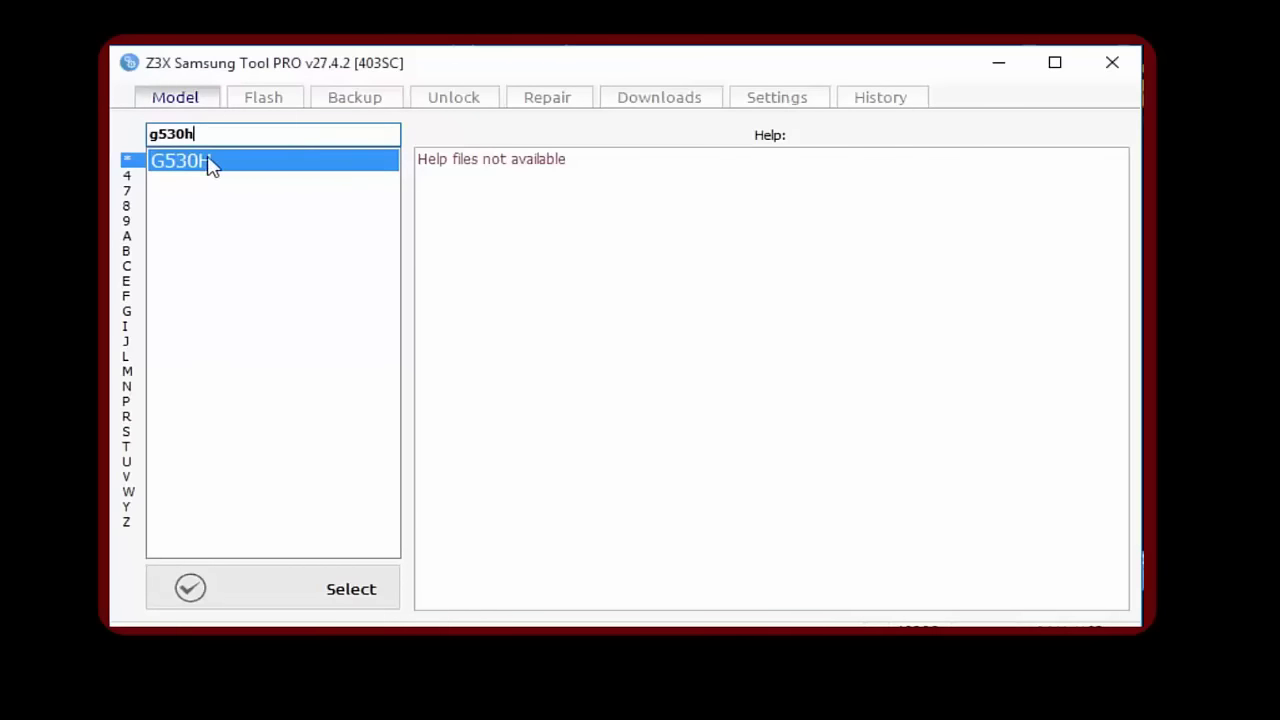
click(208, 163)
double_click(208, 163)
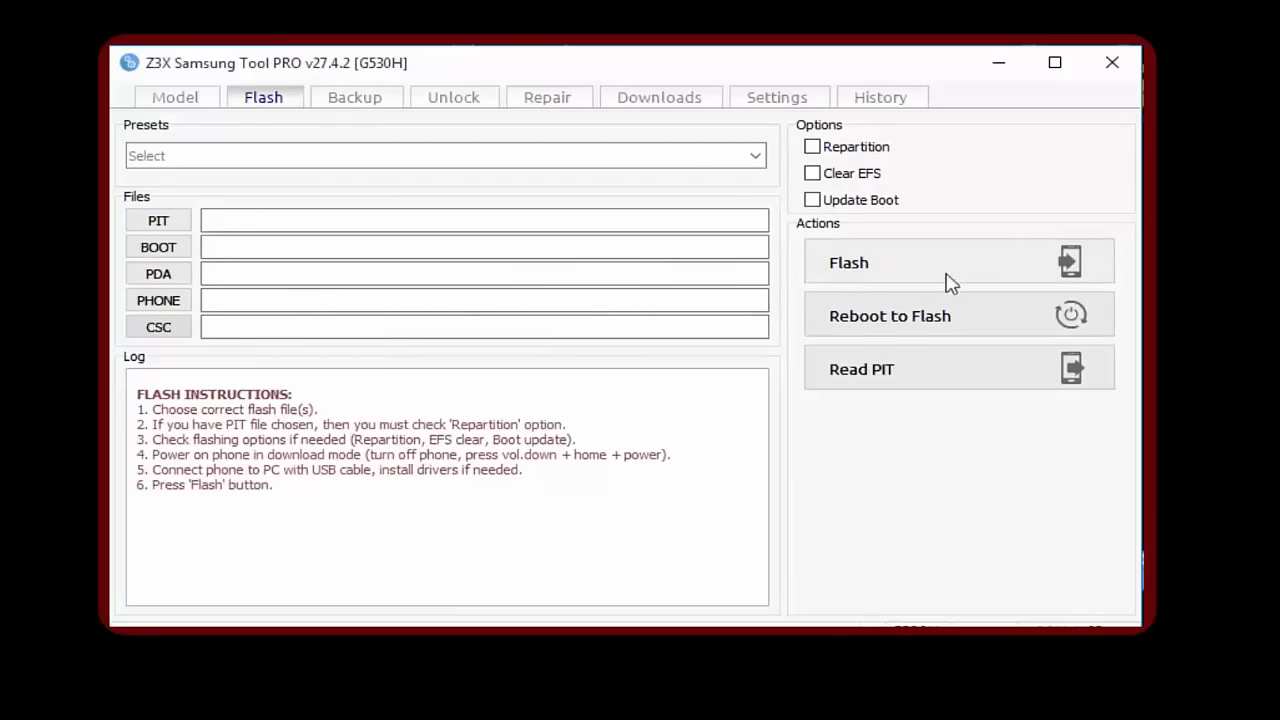
click(172, 280)
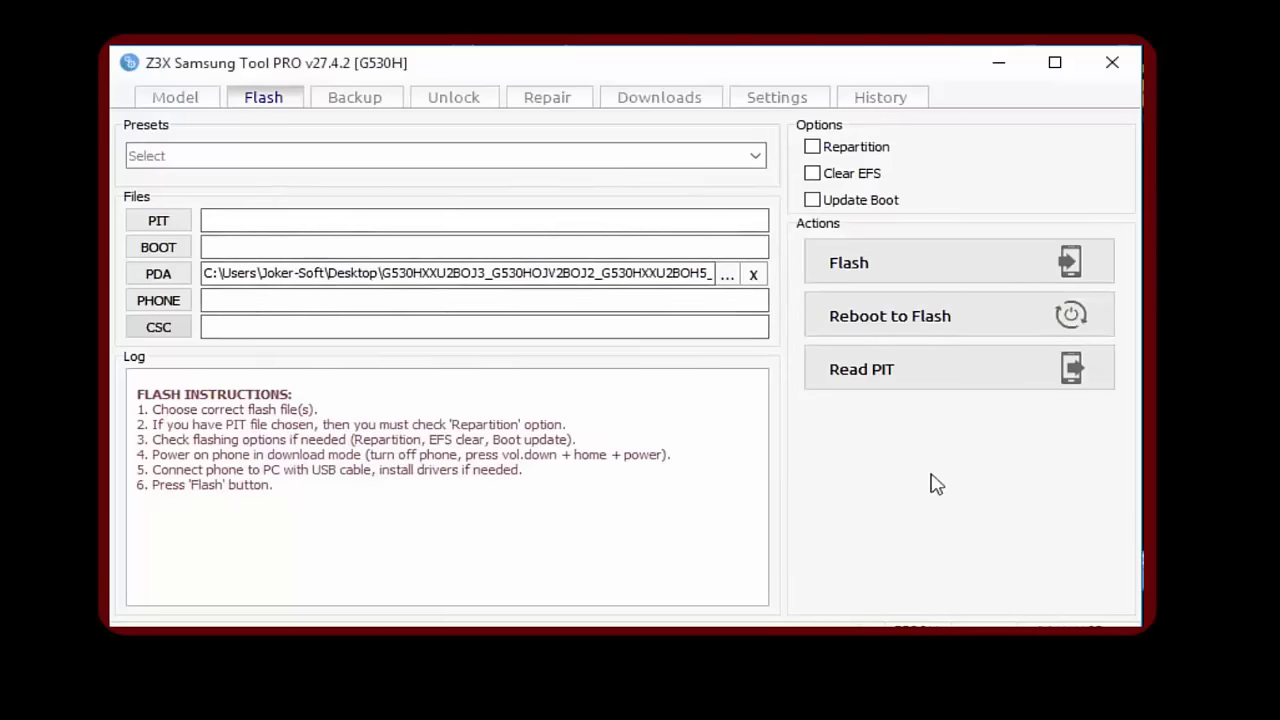
Examine the backup actions, instructions and ADB device list for the G530H, comparing them with the model's help text
click(352, 108)
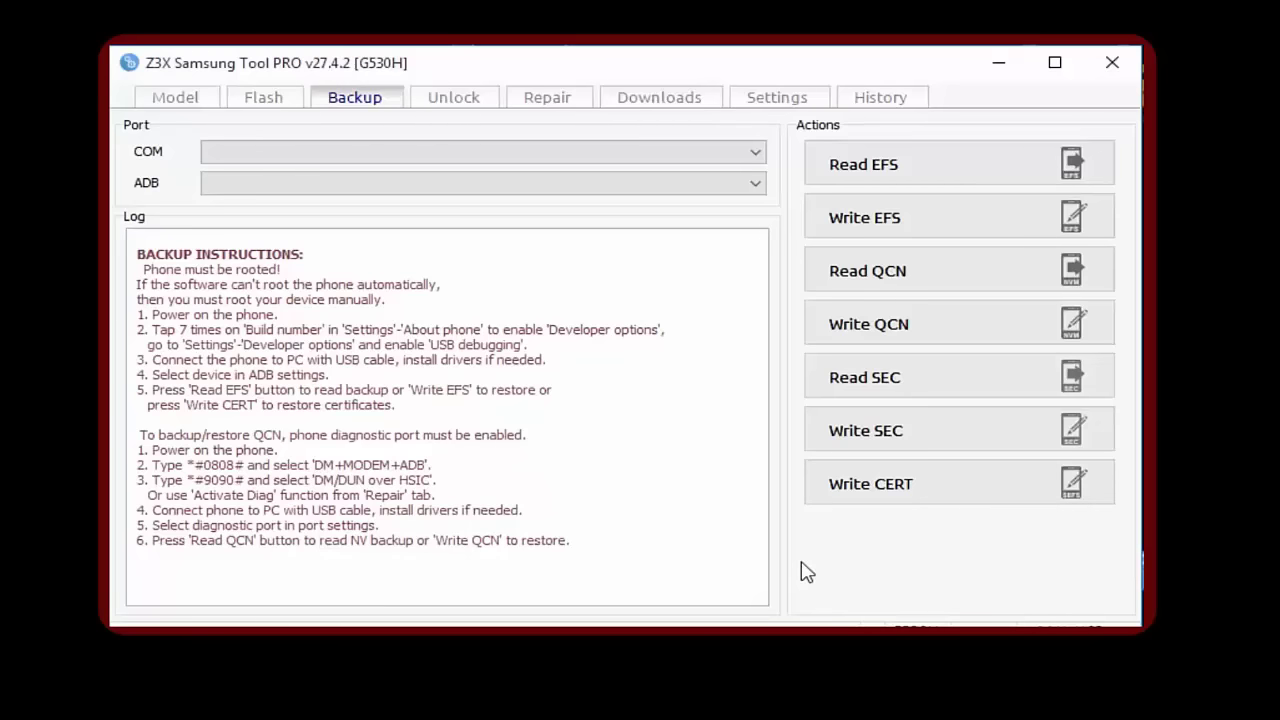
click(380, 190)
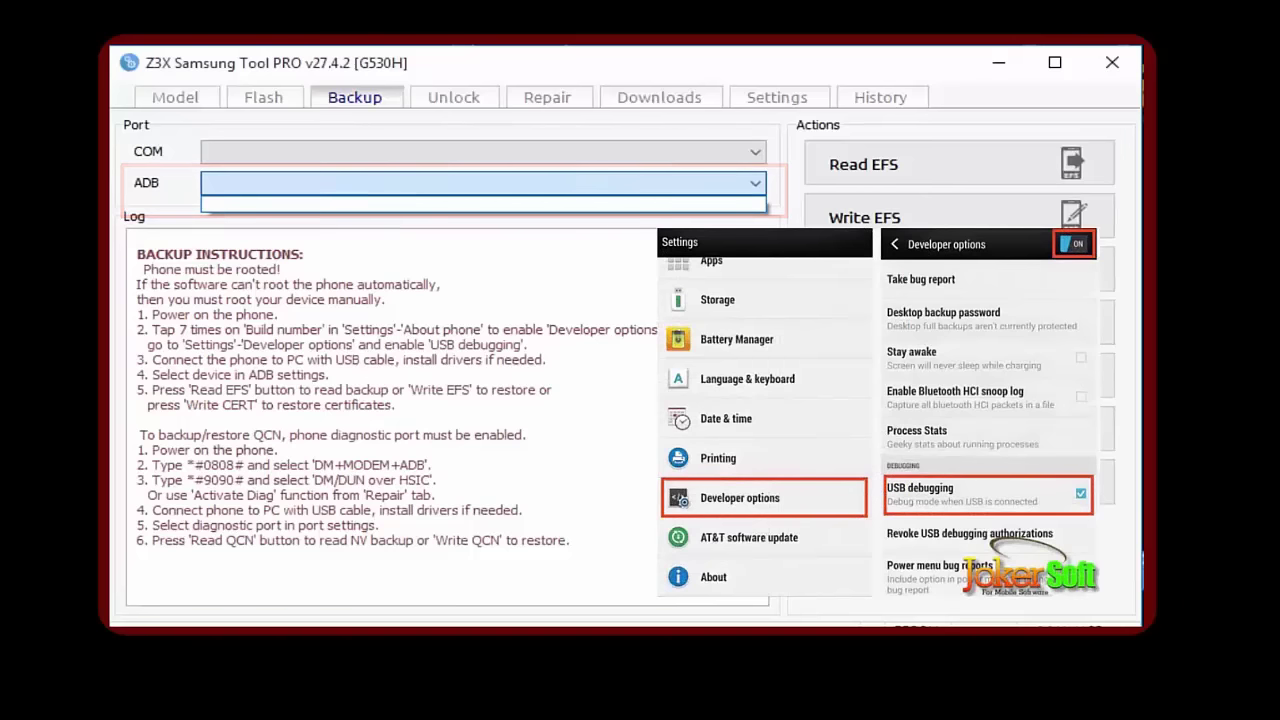
click(343, 206)
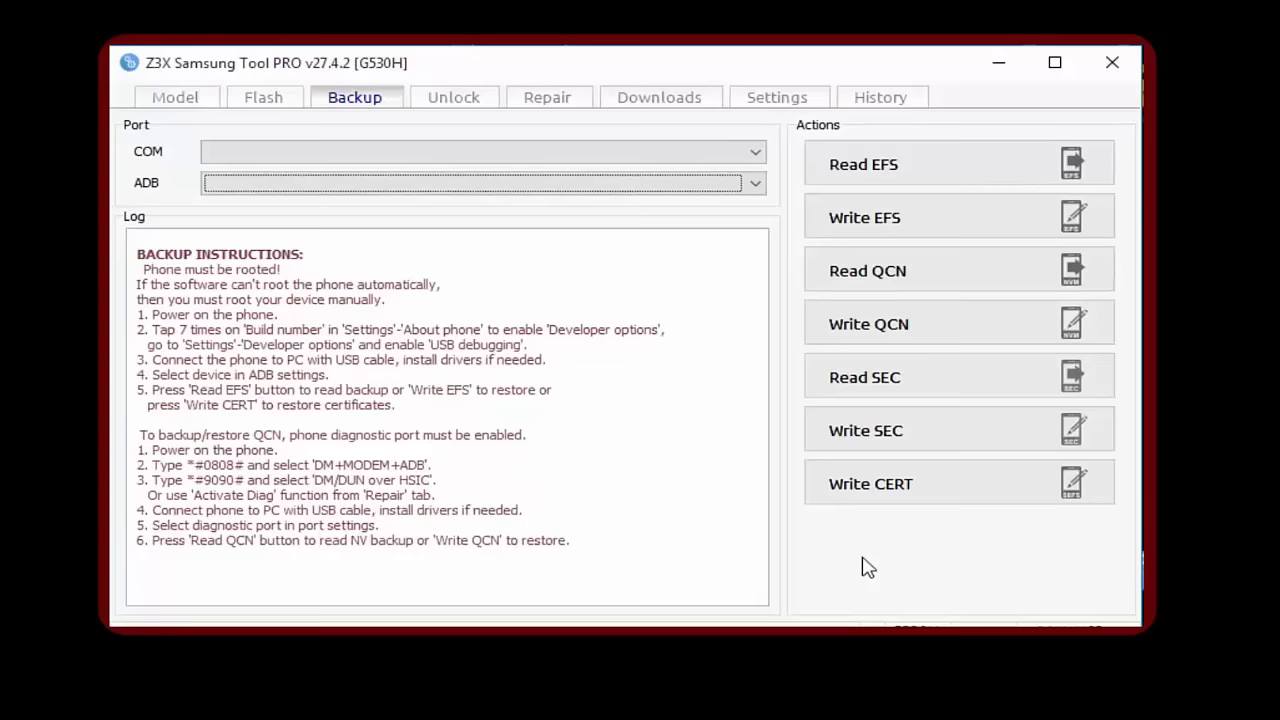
click(157, 99)
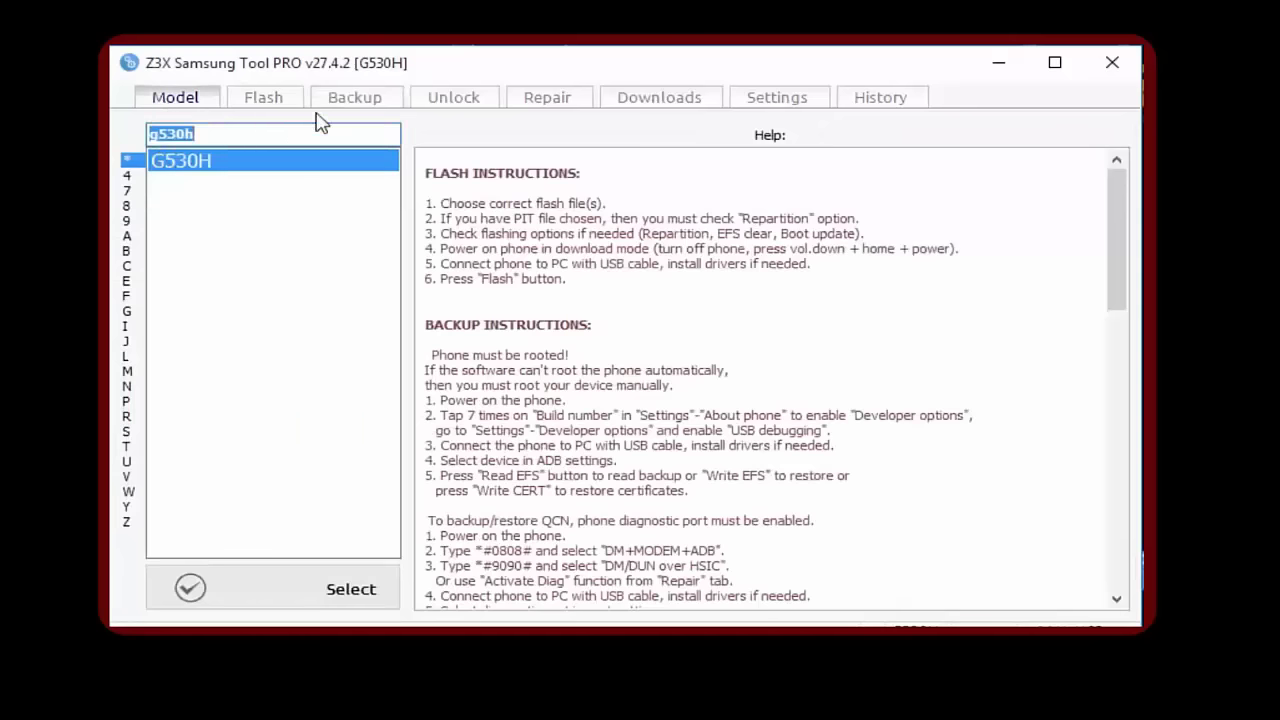
click(351, 108)
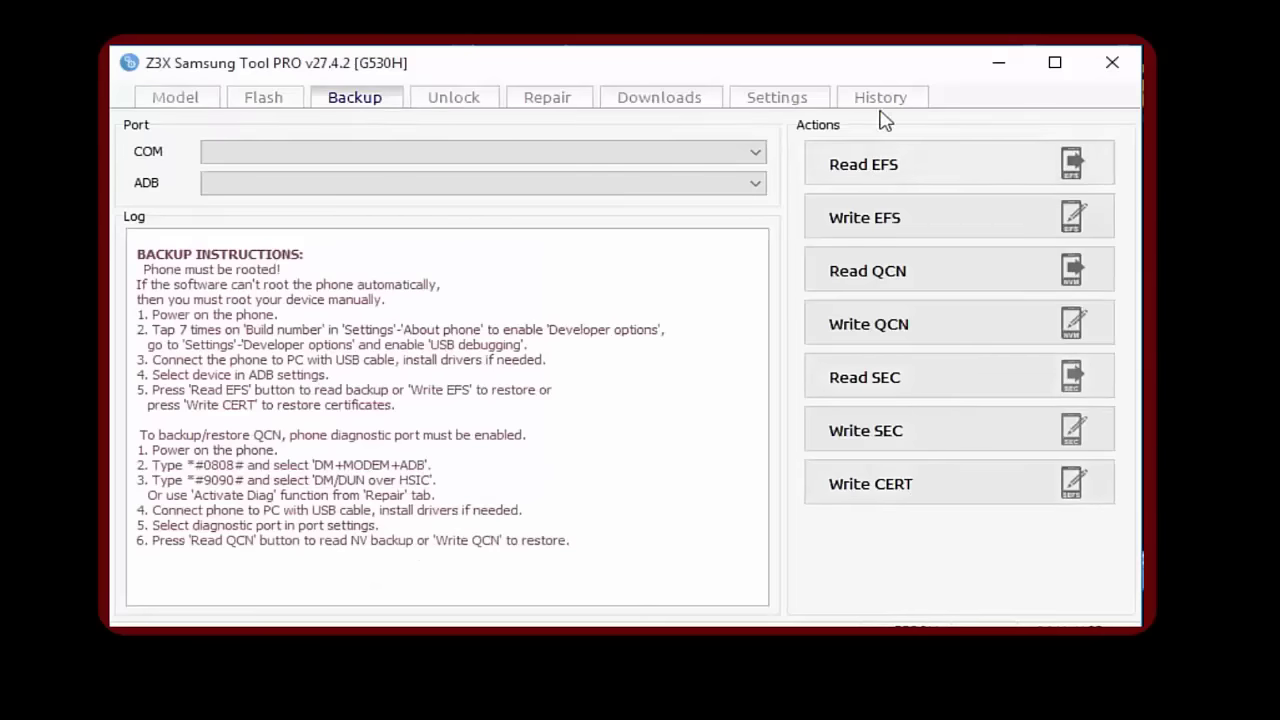
click(176, 100)
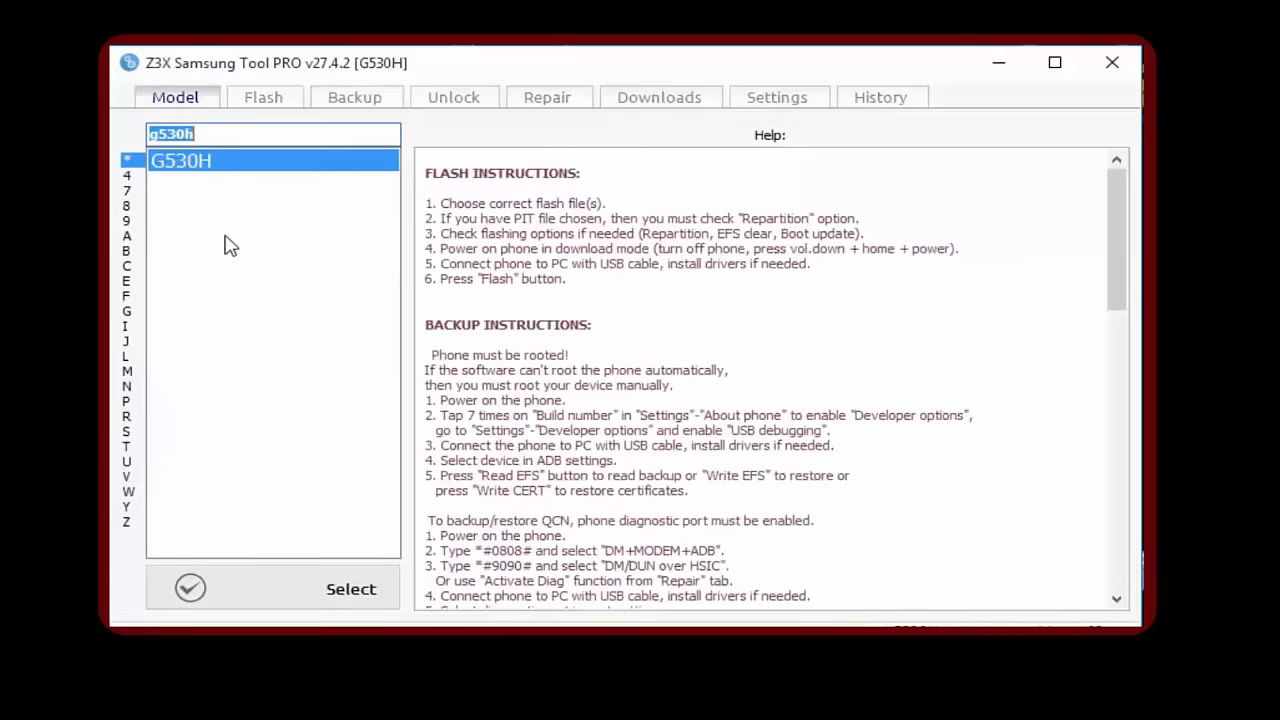
click(379, 111)
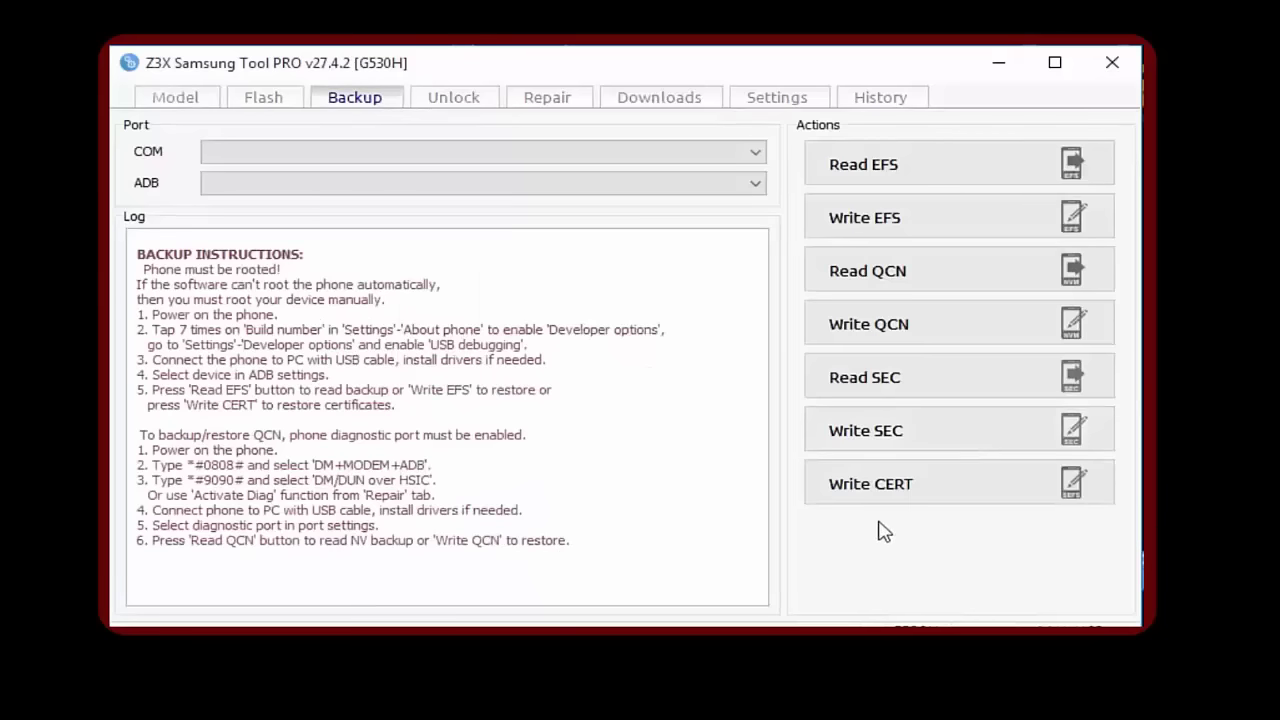
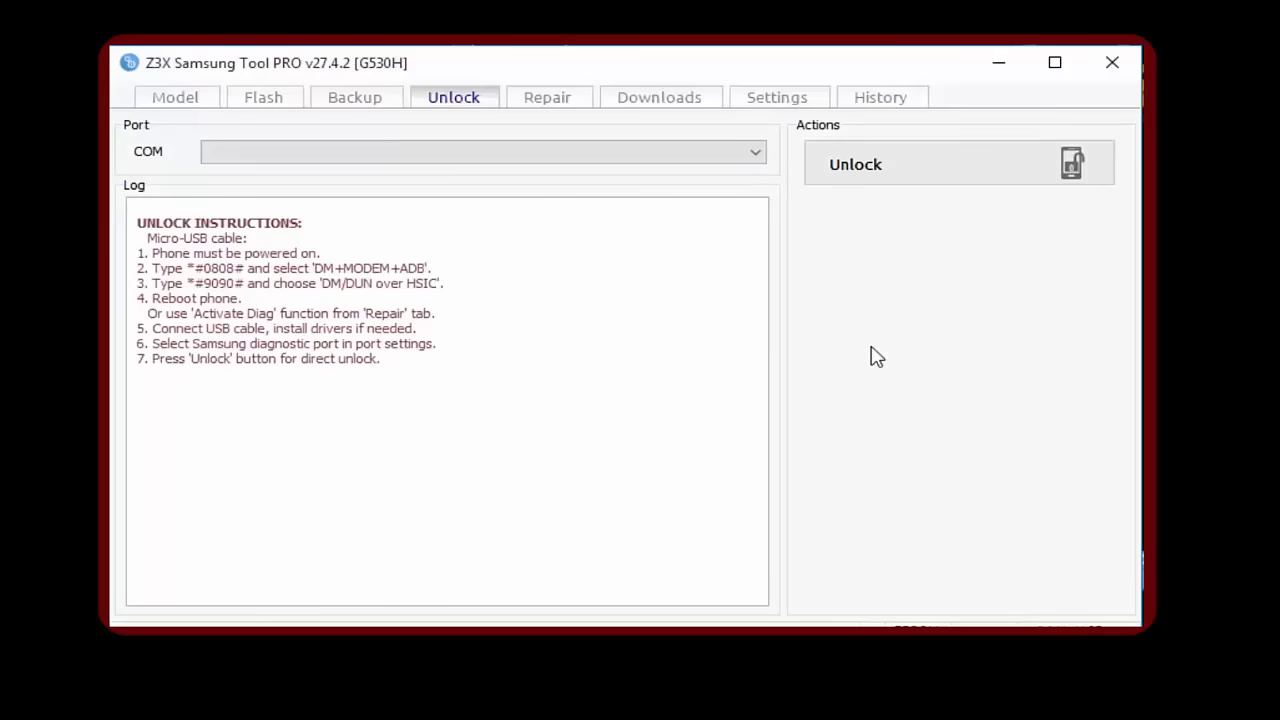
Read through the unlock instructions for the G530H and recheck the selected model
drag(394, 371, 133, 203)
click(305, 298)
click(189, 106)
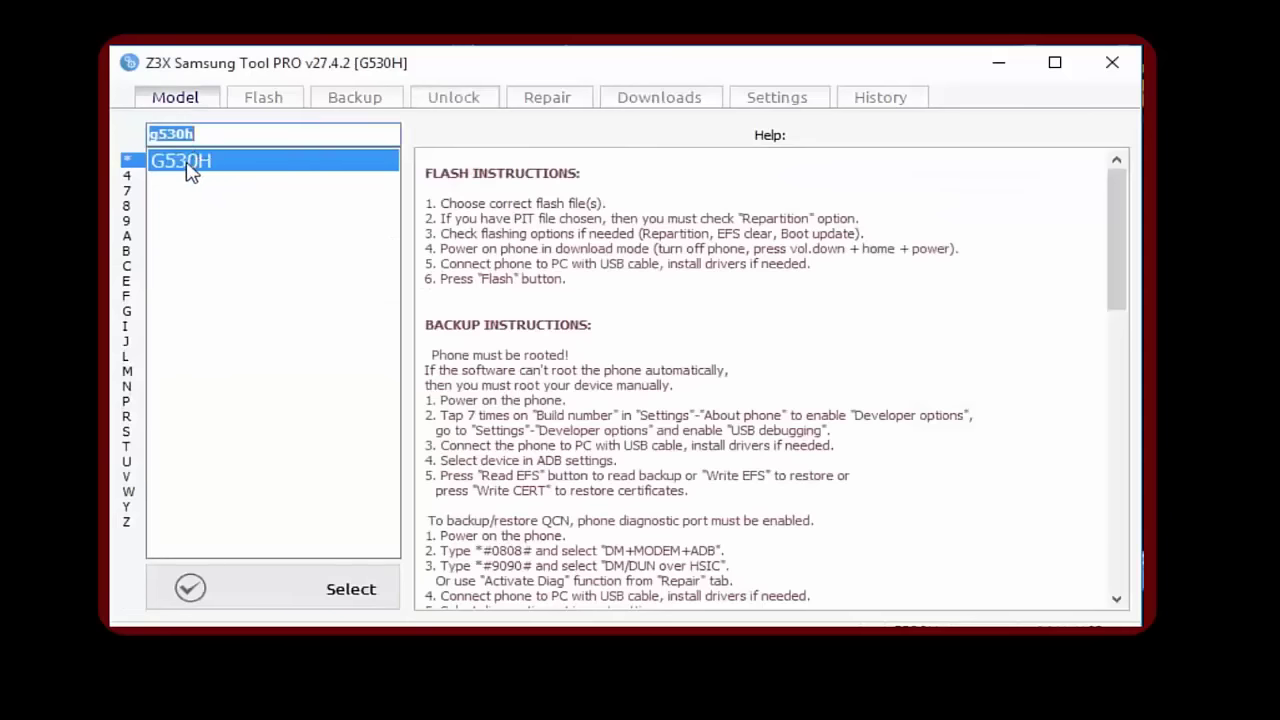
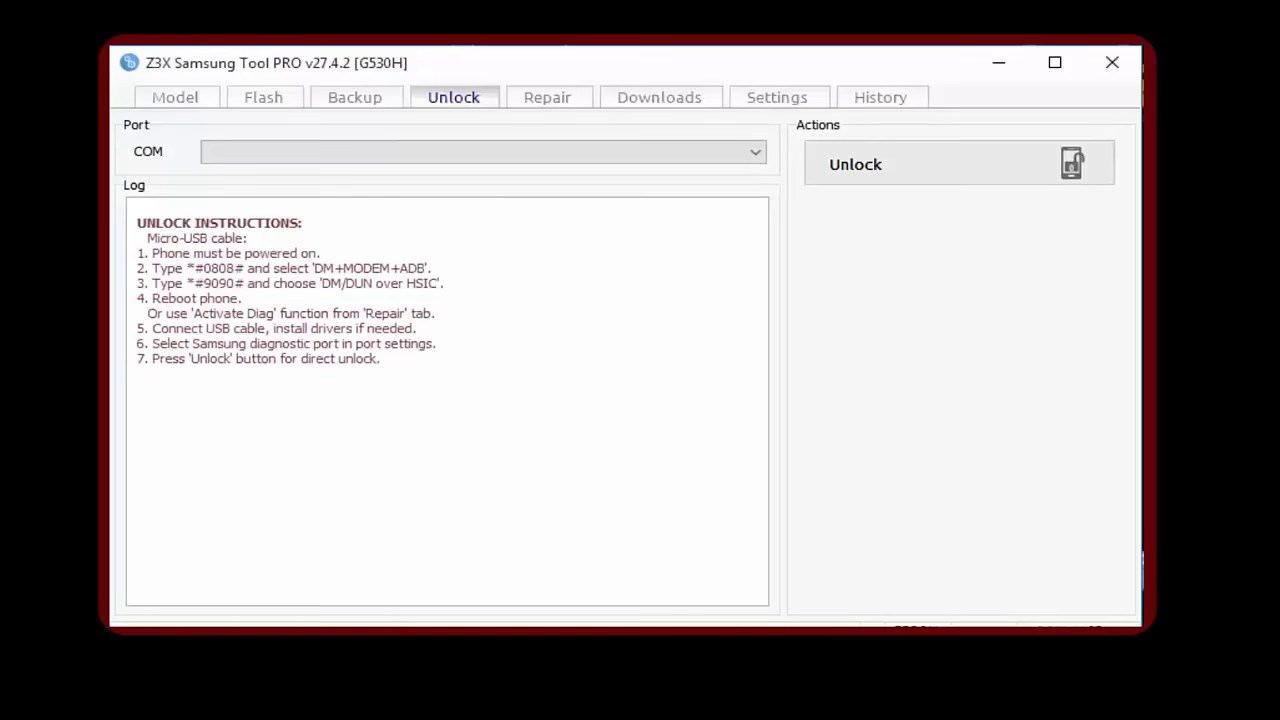
Show the repair functions, inspect the ADB device list, and set the COM port to COM30 Z3X BOX Serial Port
click(561, 104)
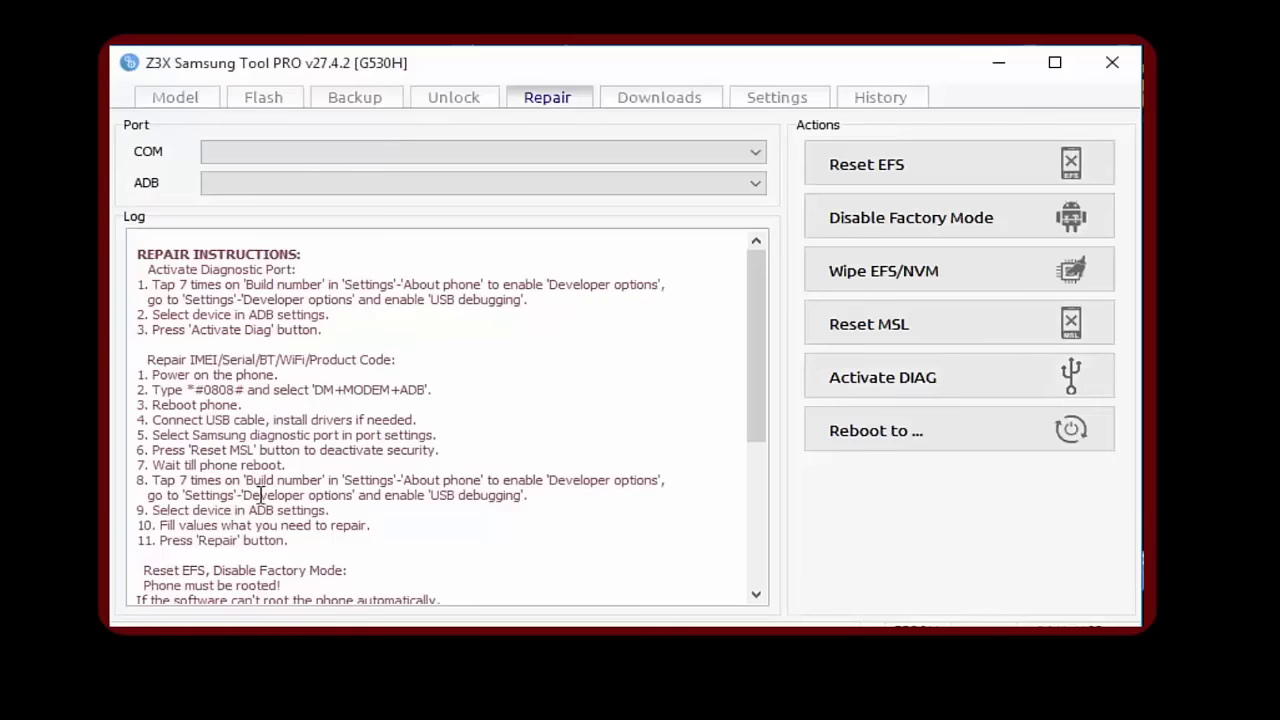
click(706, 187)
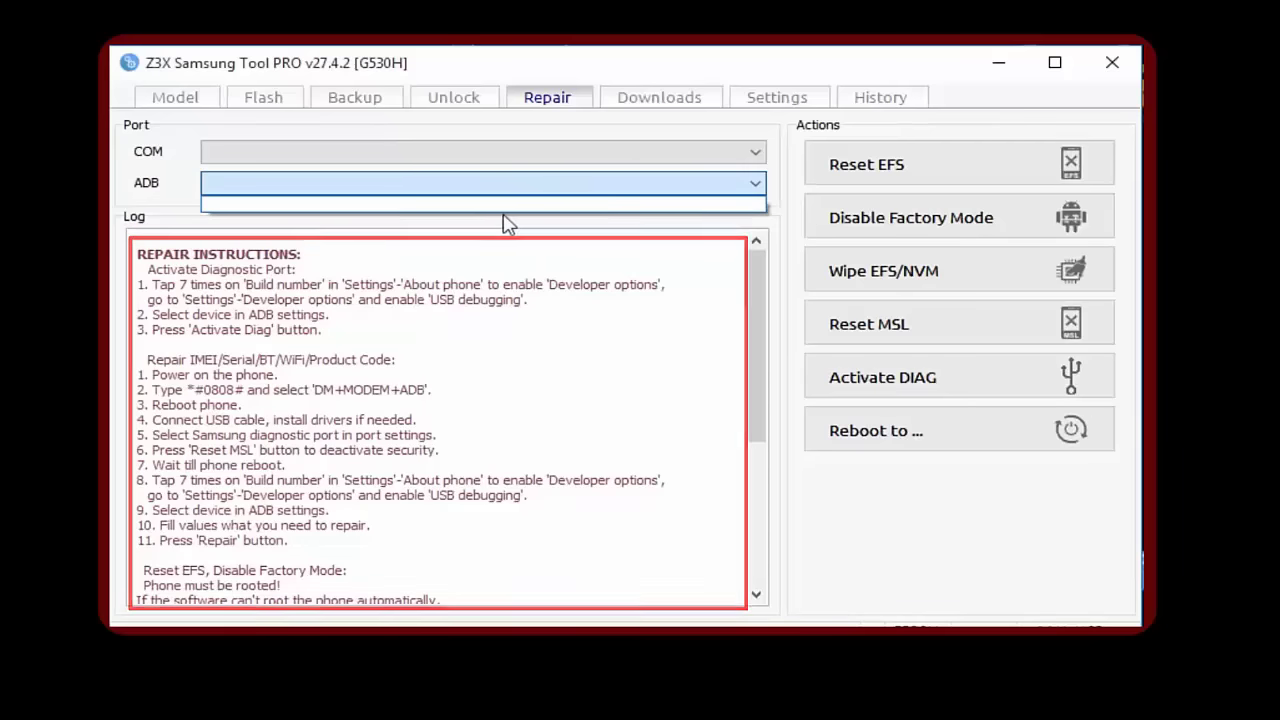
click(714, 237)
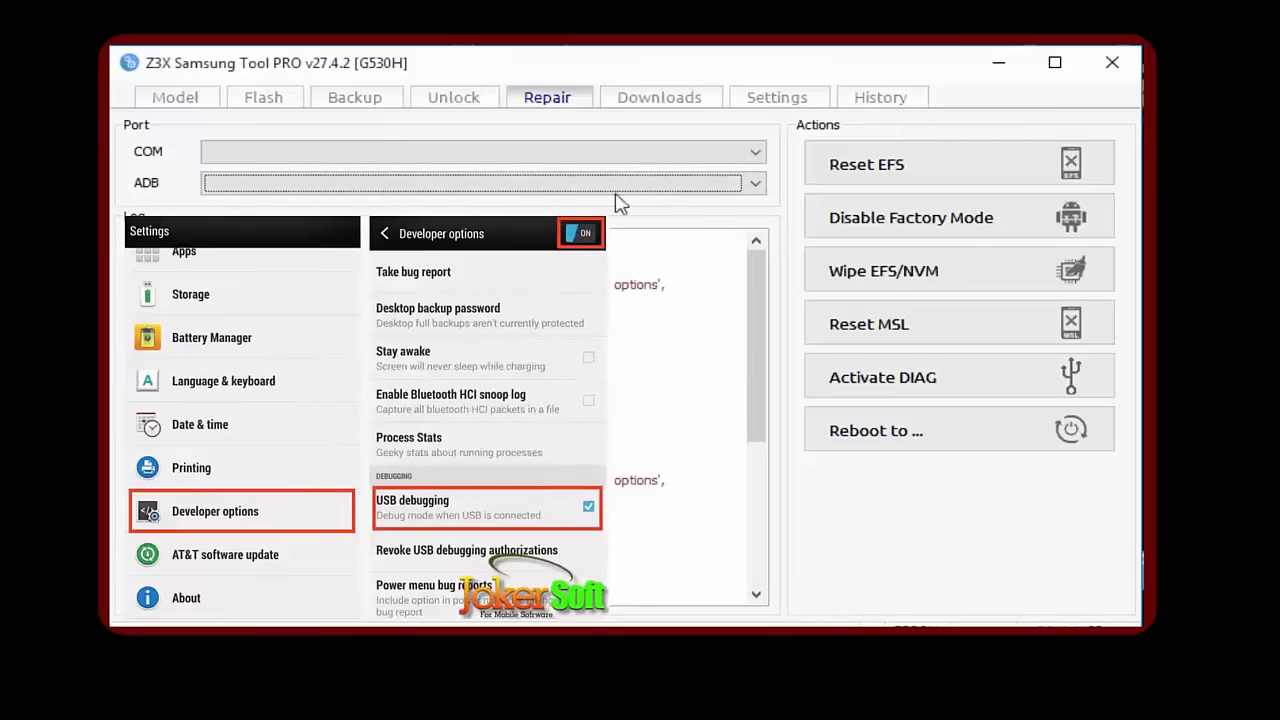
click(418, 188)
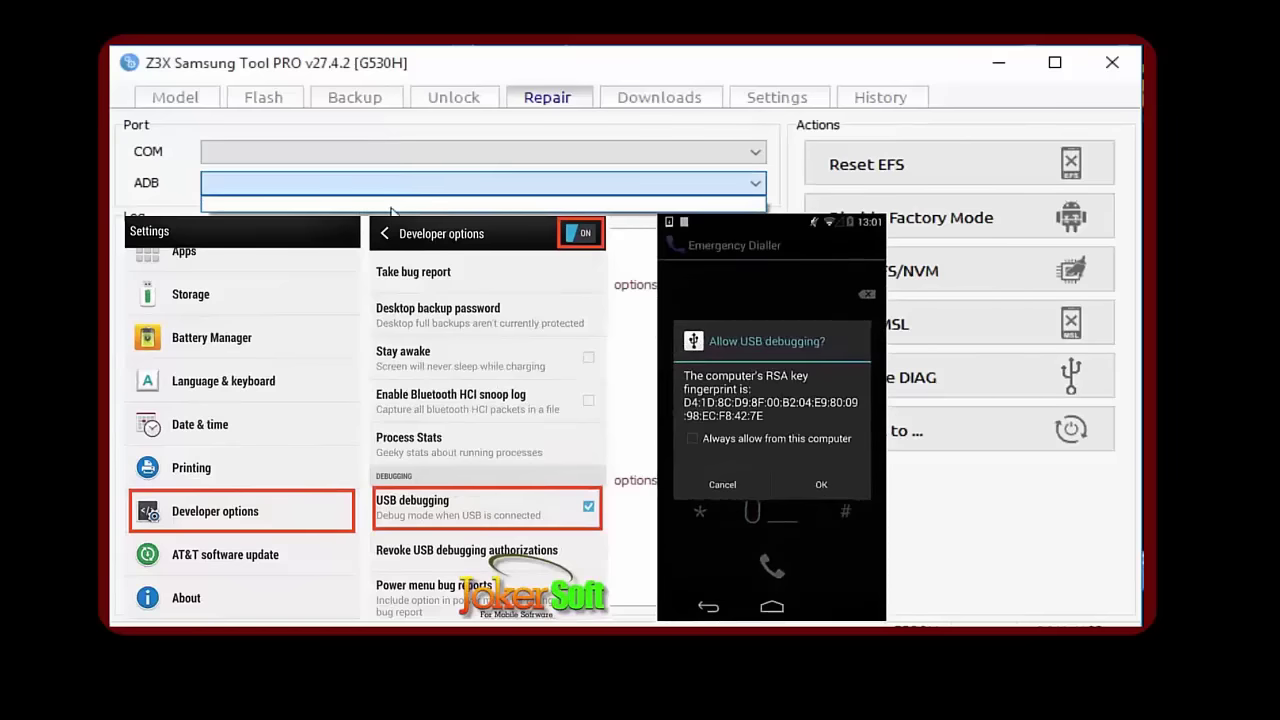
click(677, 232)
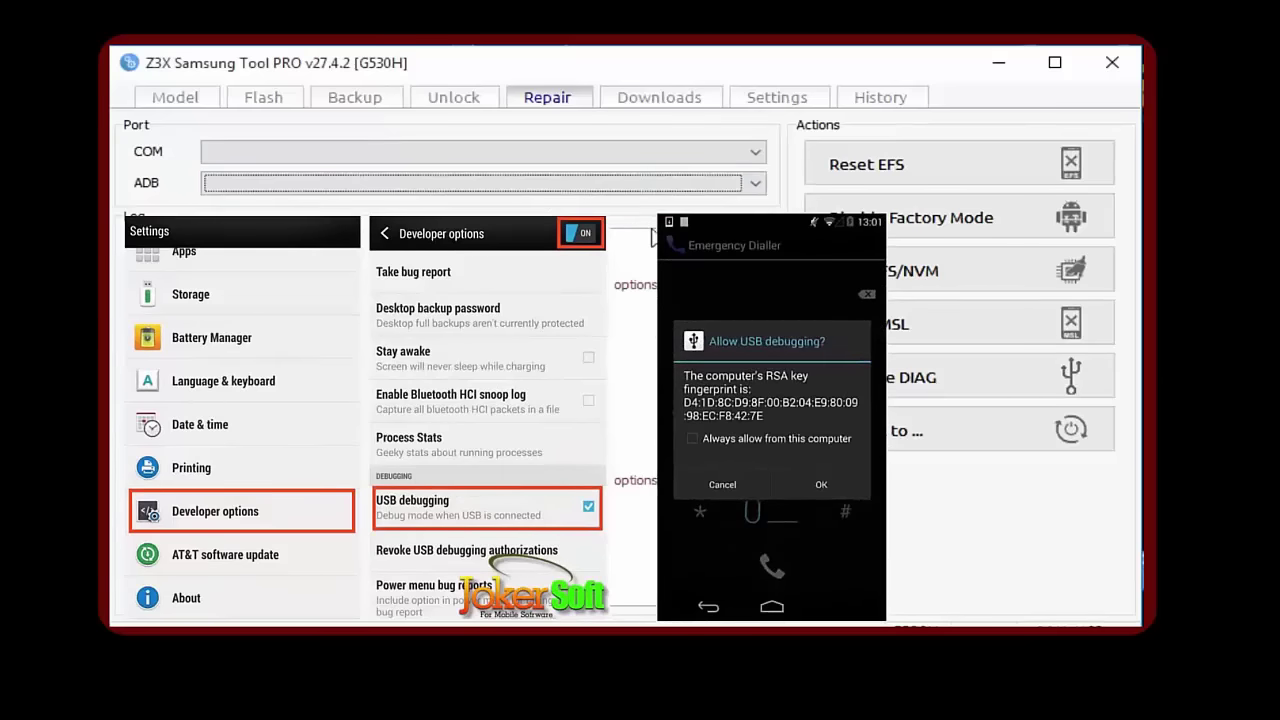
click(705, 158)
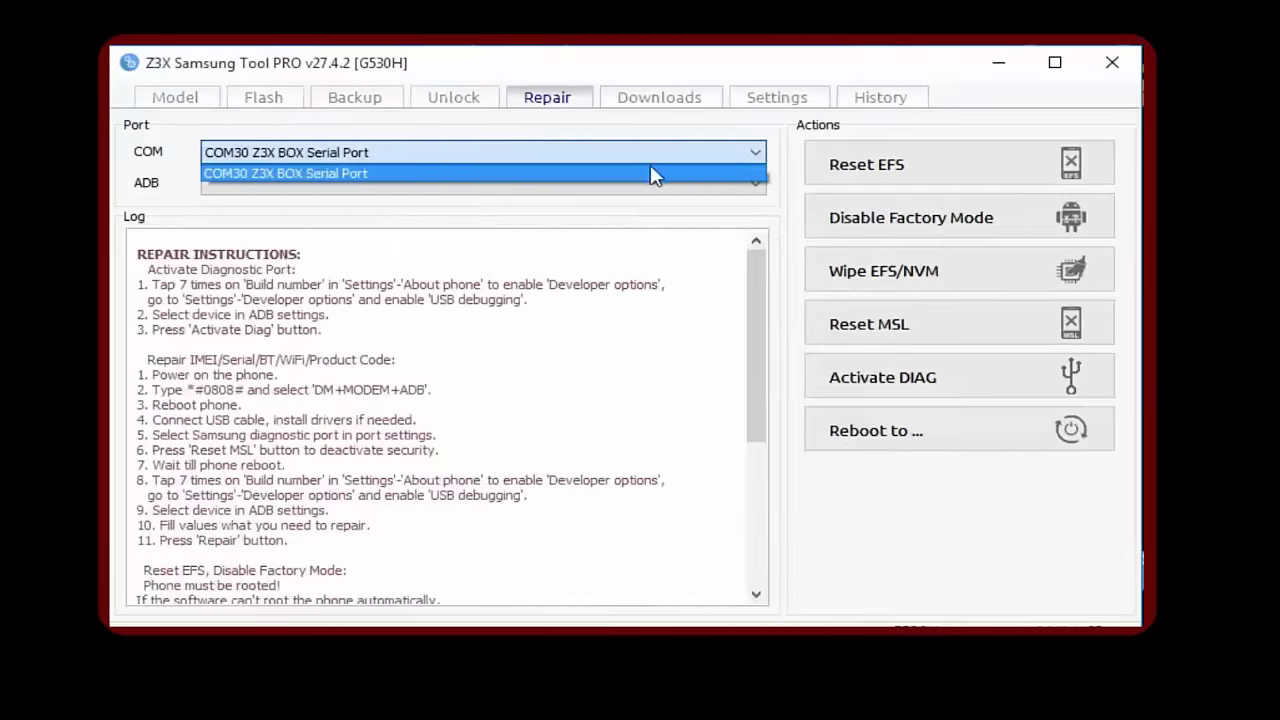
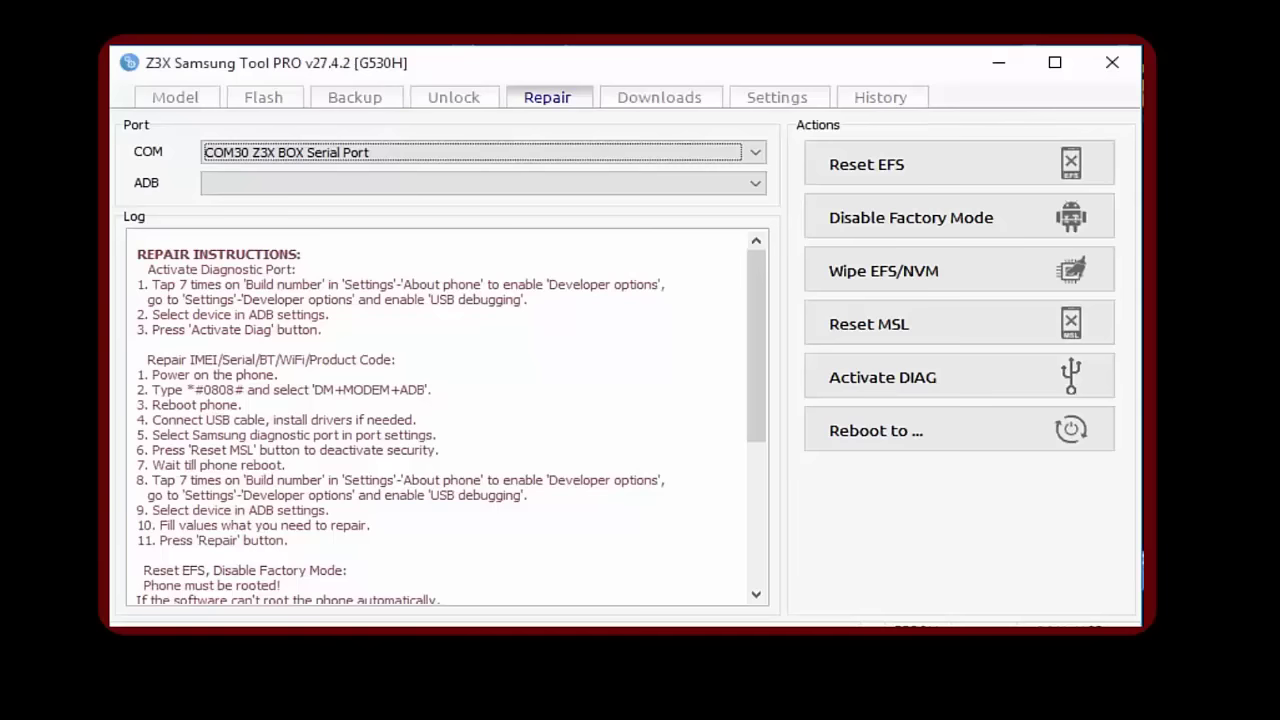
View the reboot options without choosing one, and check the files available to download for the G530H
click(910, 436)
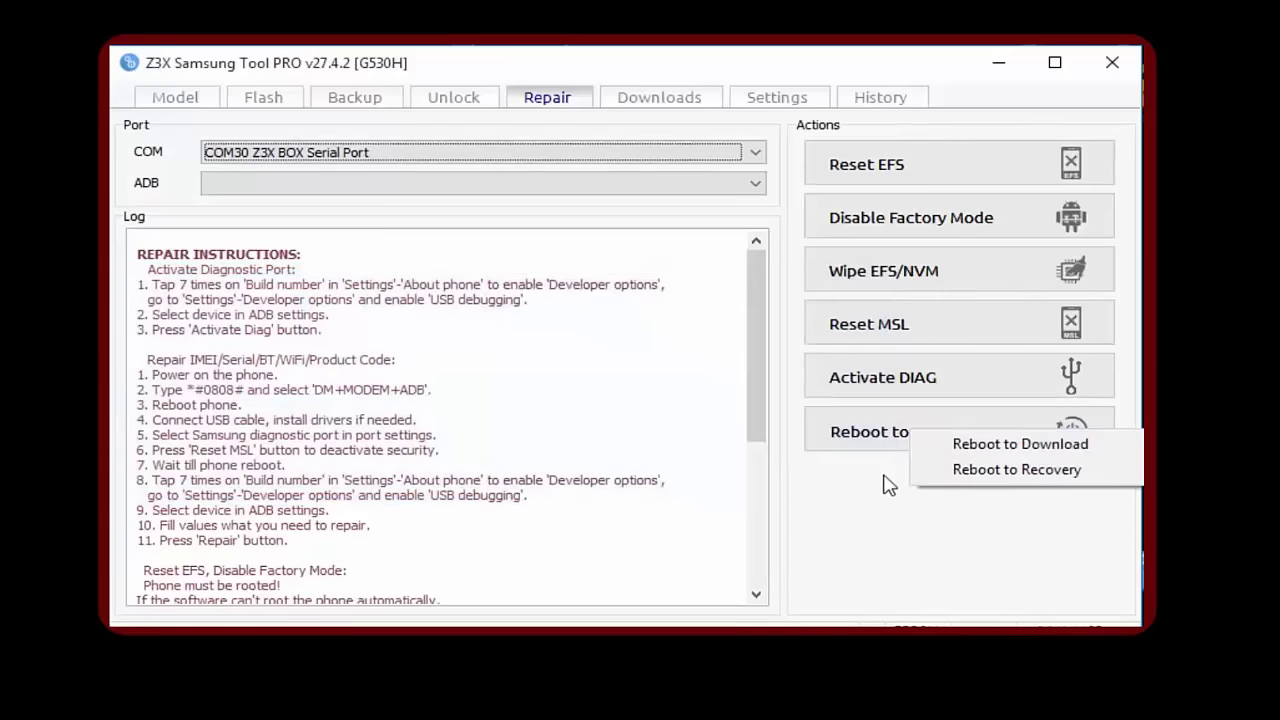
click(887, 485)
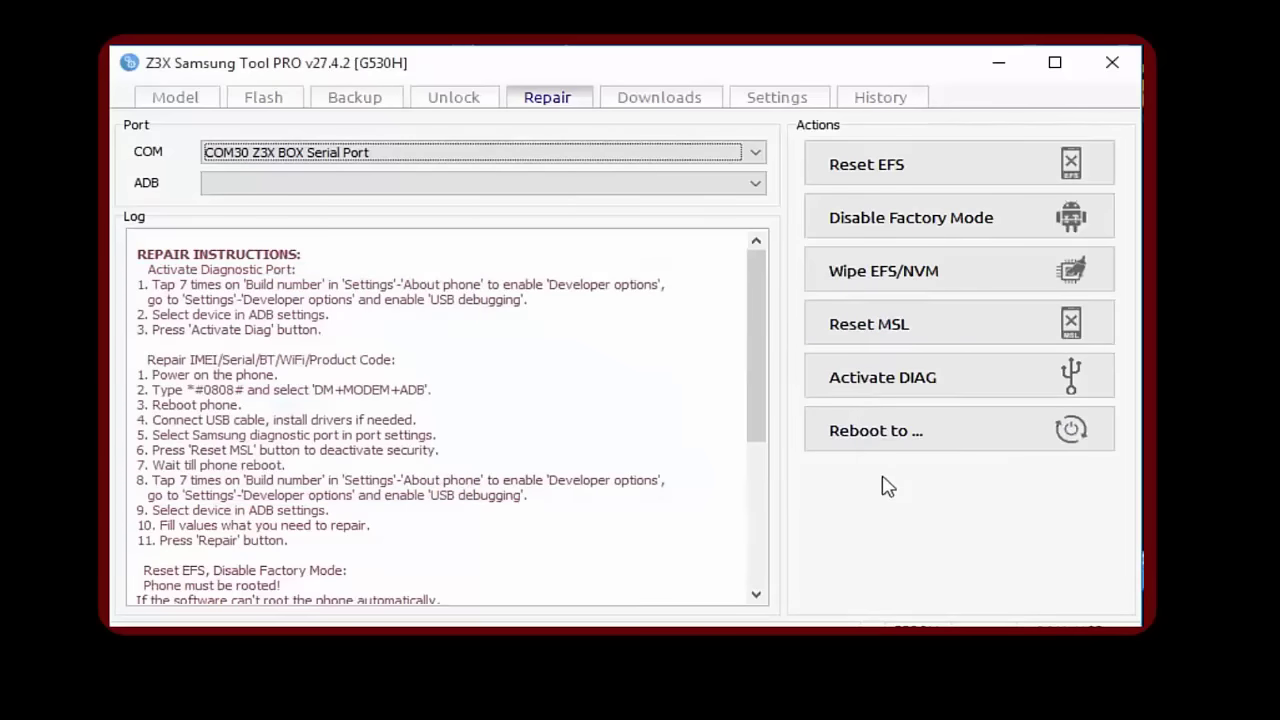
click(669, 104)
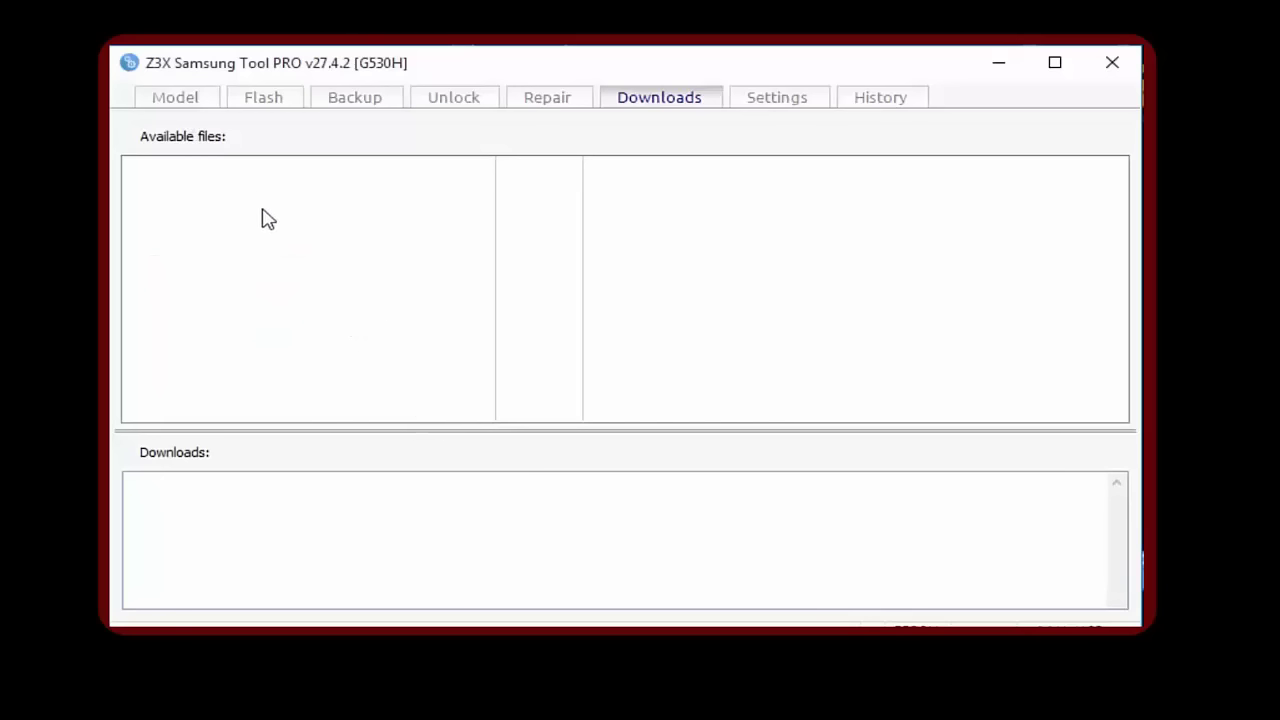
click(195, 104)
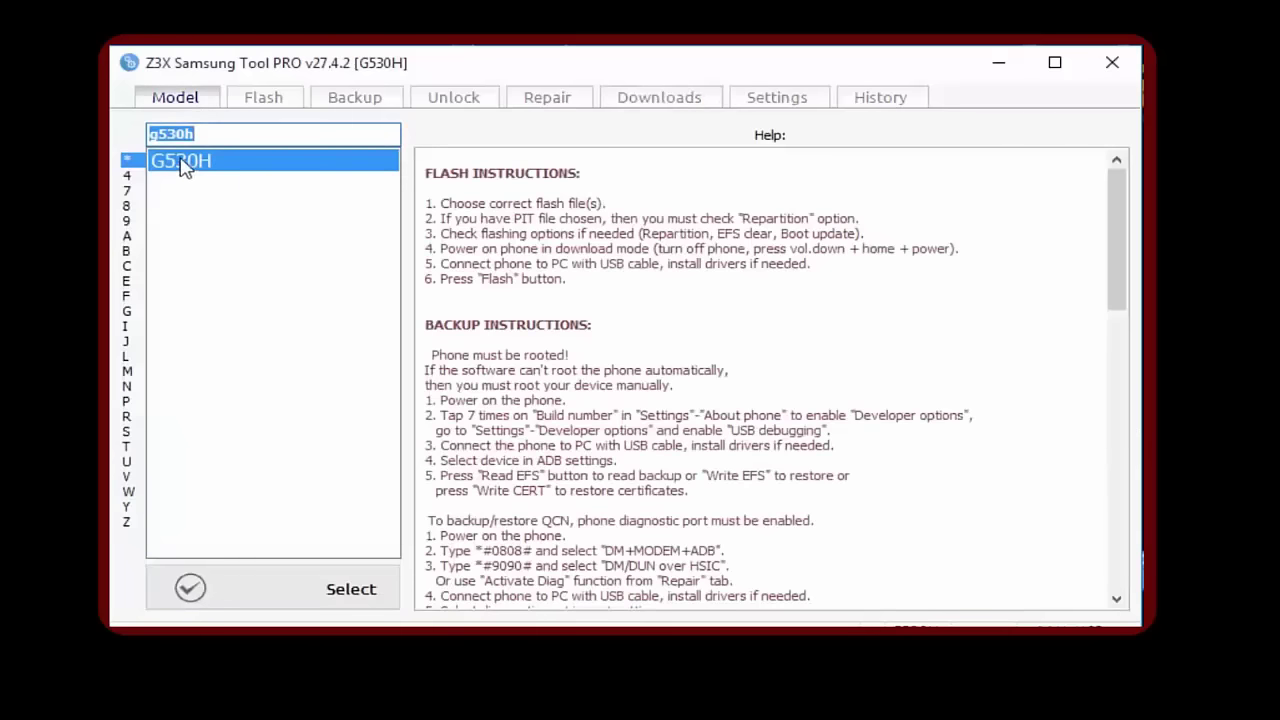
click(665, 100)
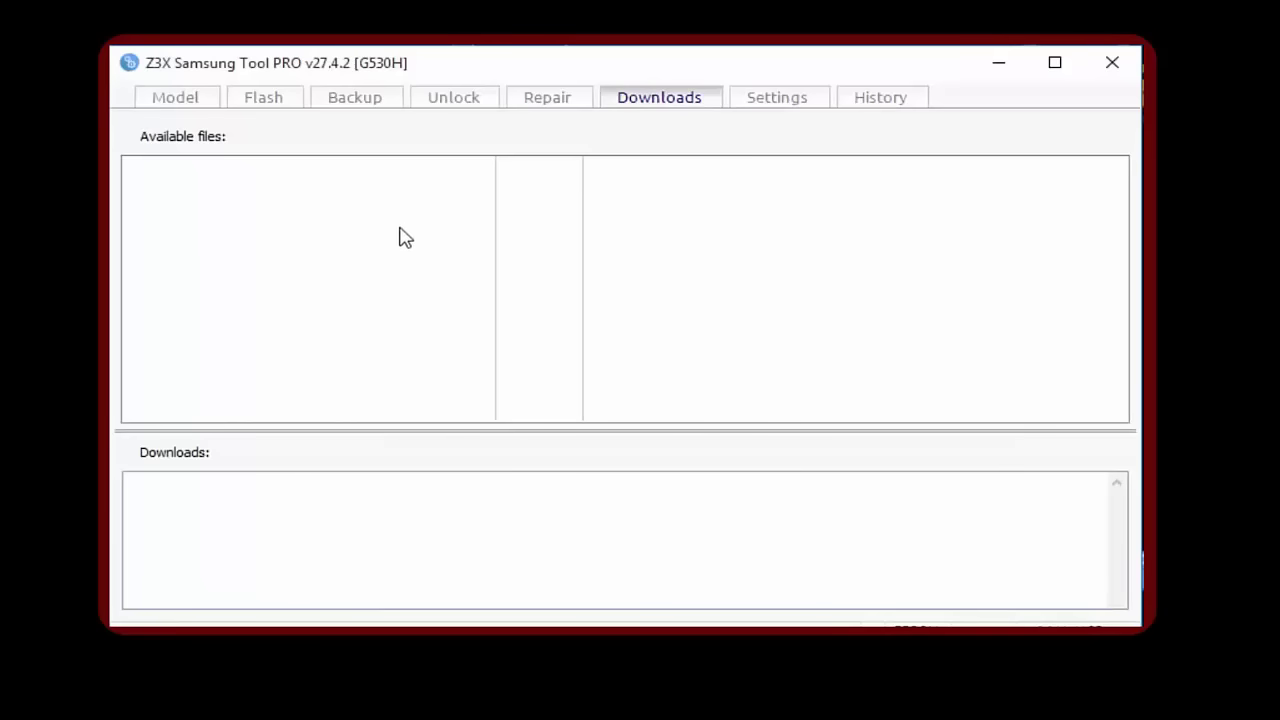
Review the General, Internet and Folders settings, including the software update check option
click(777, 97)
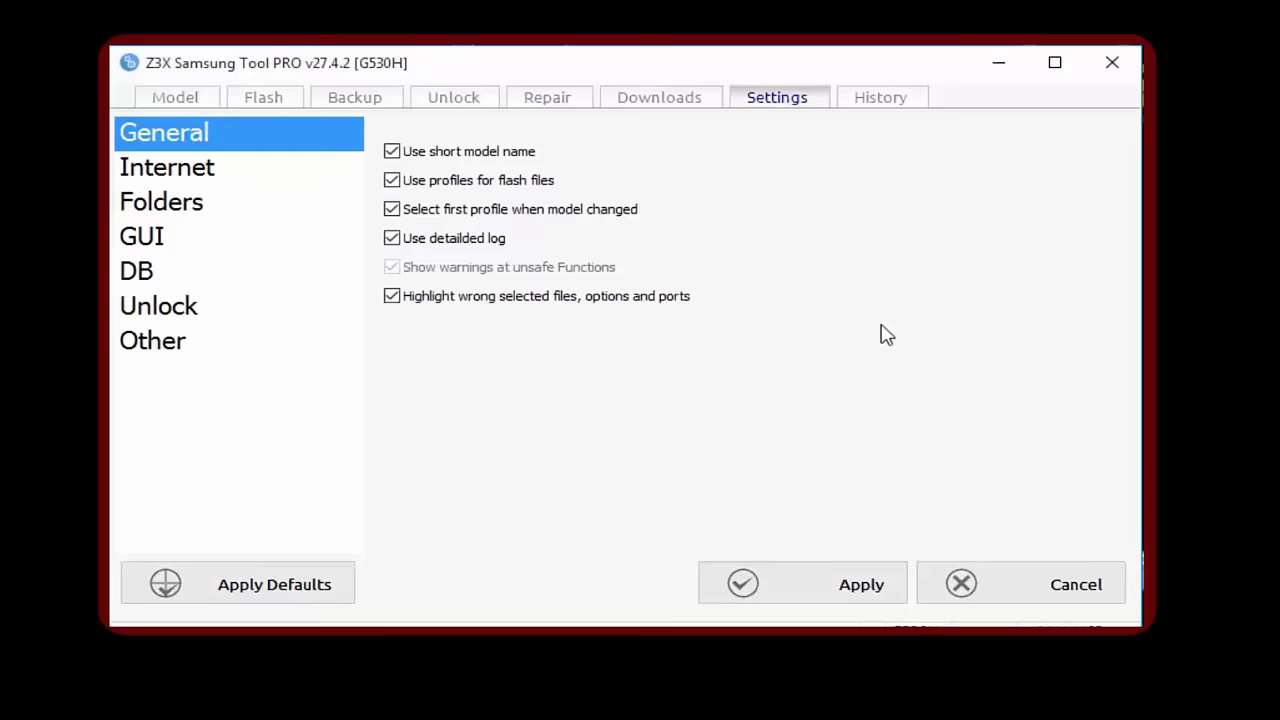
click(180, 167)
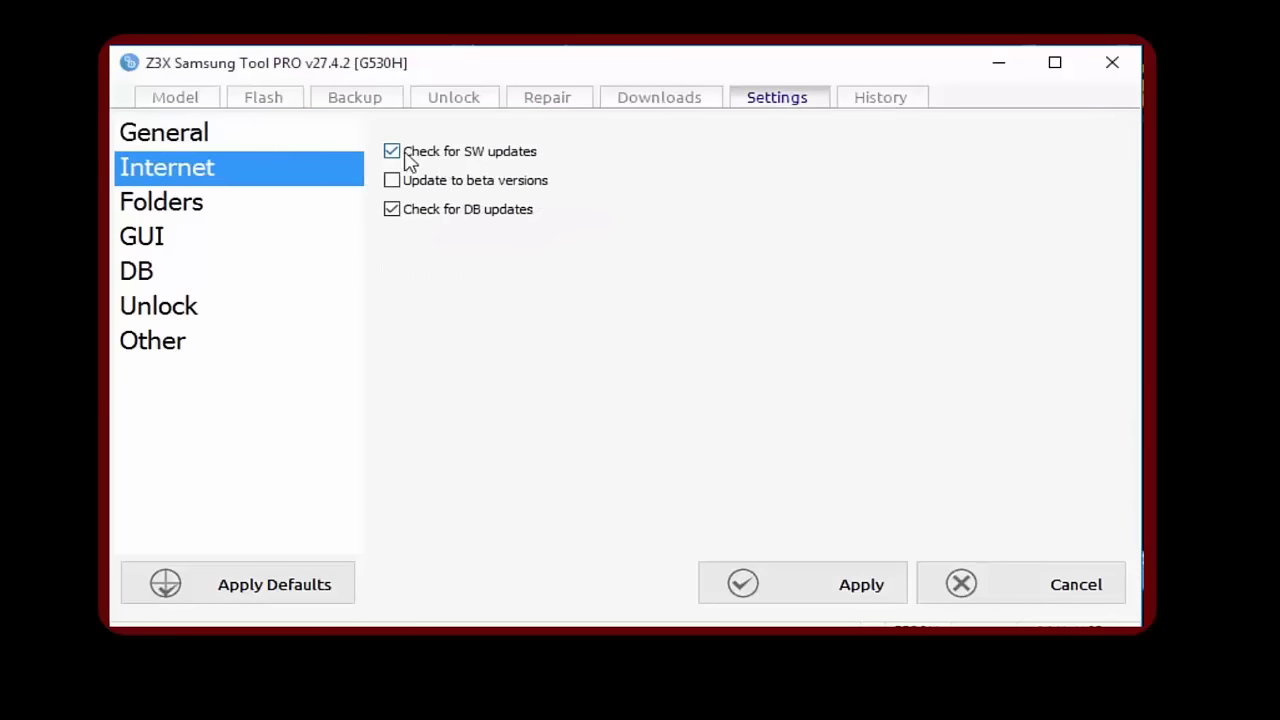
click(391, 151)
key(Down)
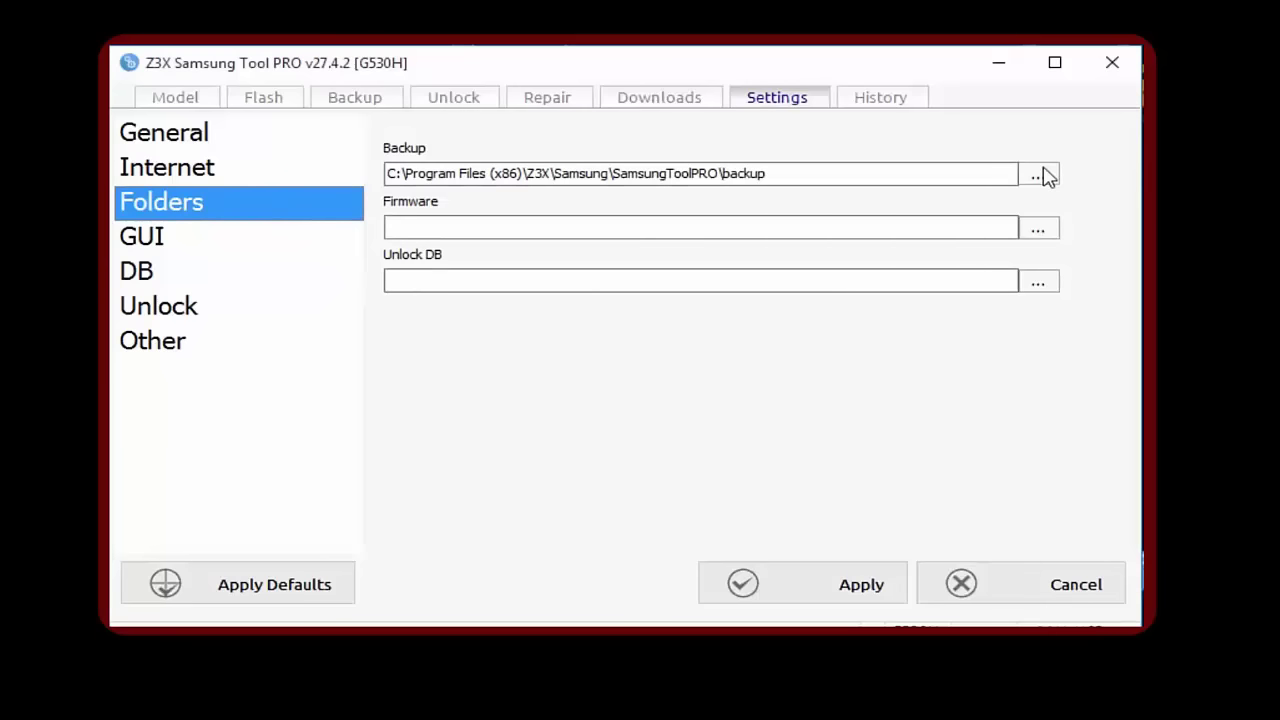
Try Arabic as the interface language in the GUI settings and return it to English
click(136, 246)
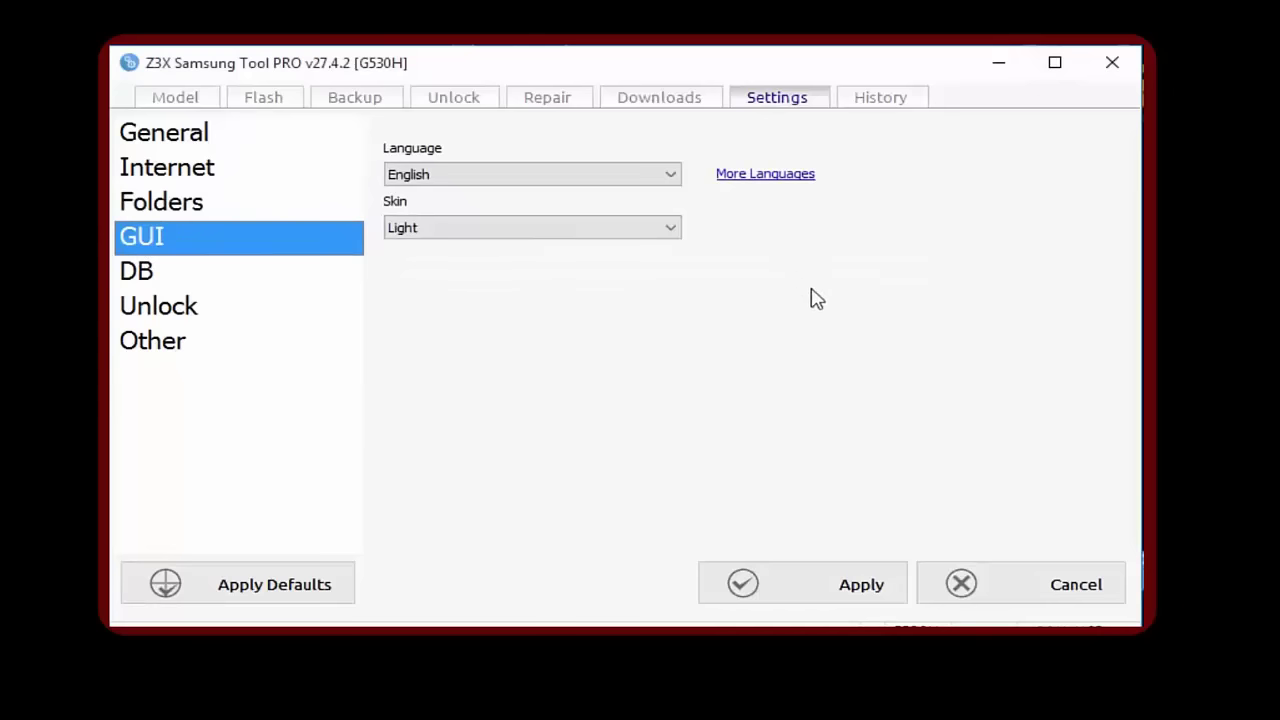
click(671, 176)
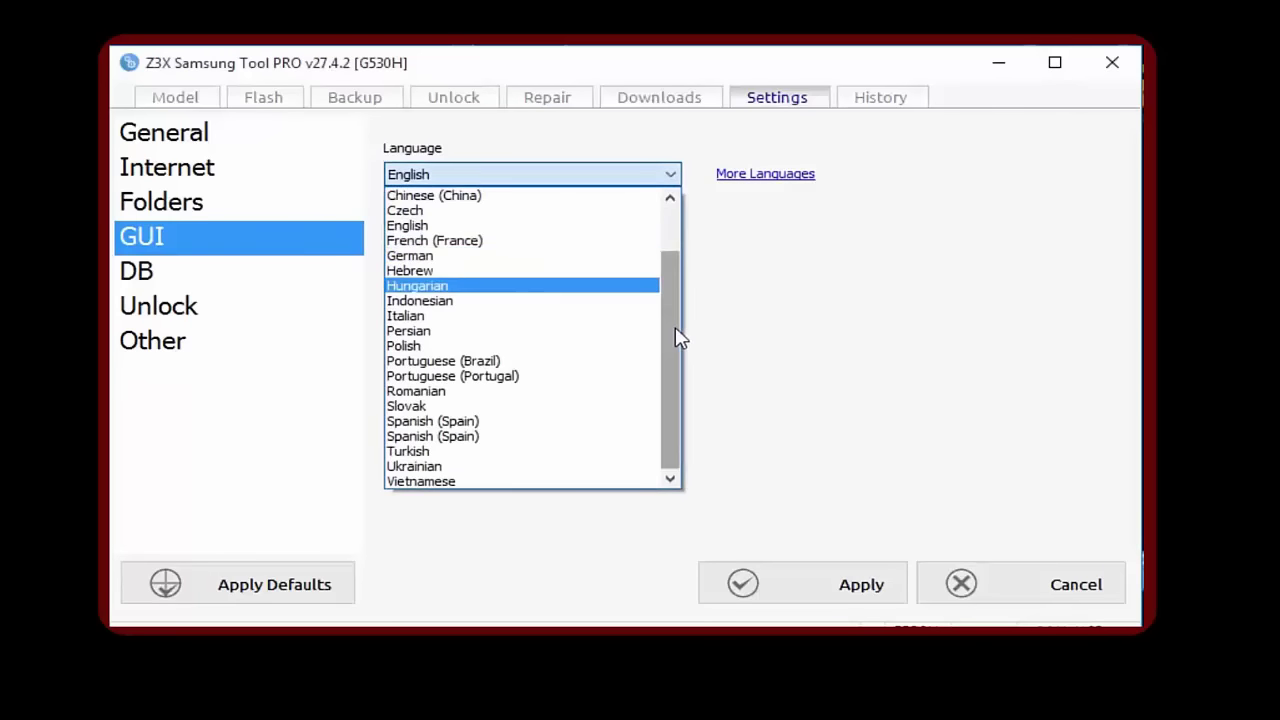
drag(677, 337, 677, 268)
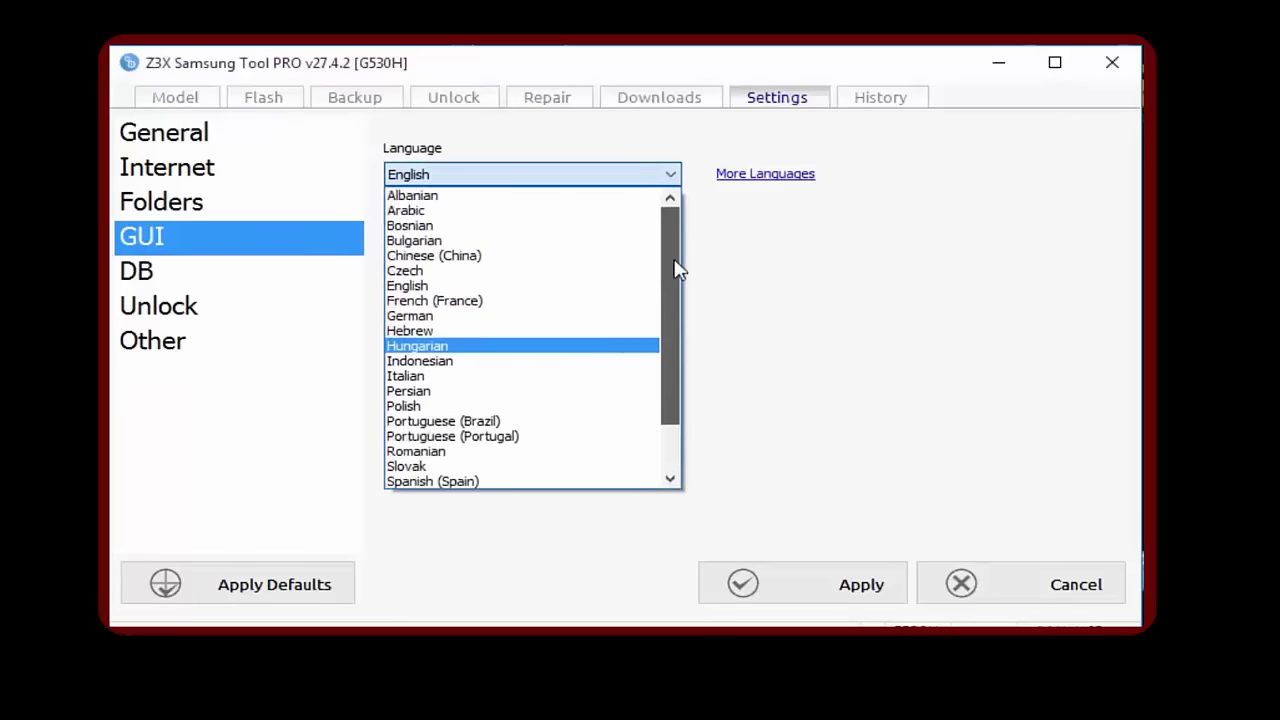
click(540, 212)
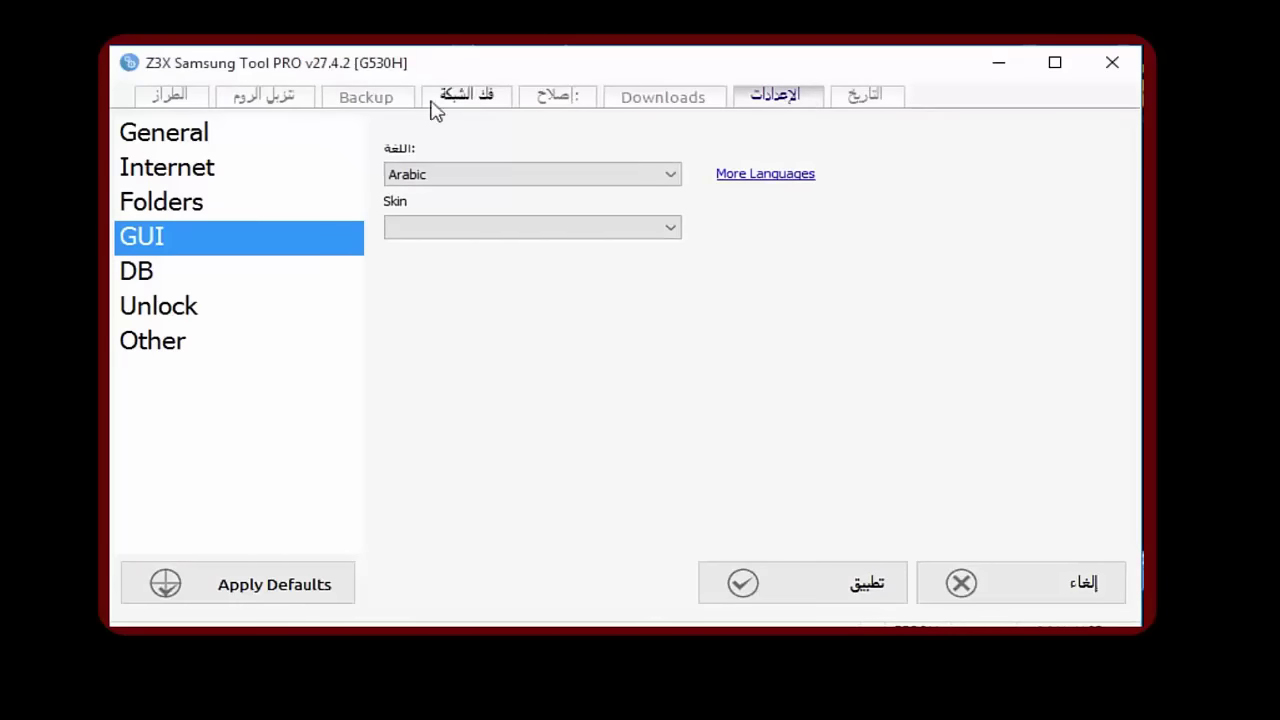
scroll(543, 170, down, 1)
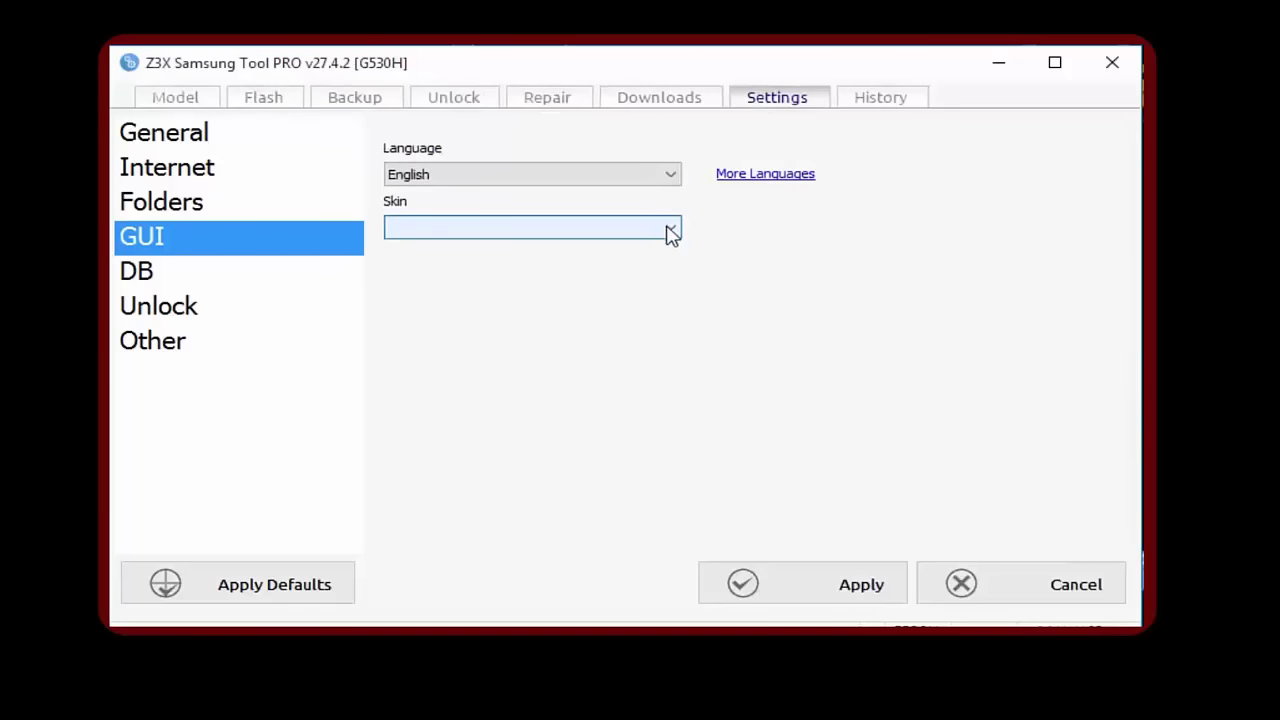
Set the interface skin to Dark in the GUI settings and apply the change
click(673, 231)
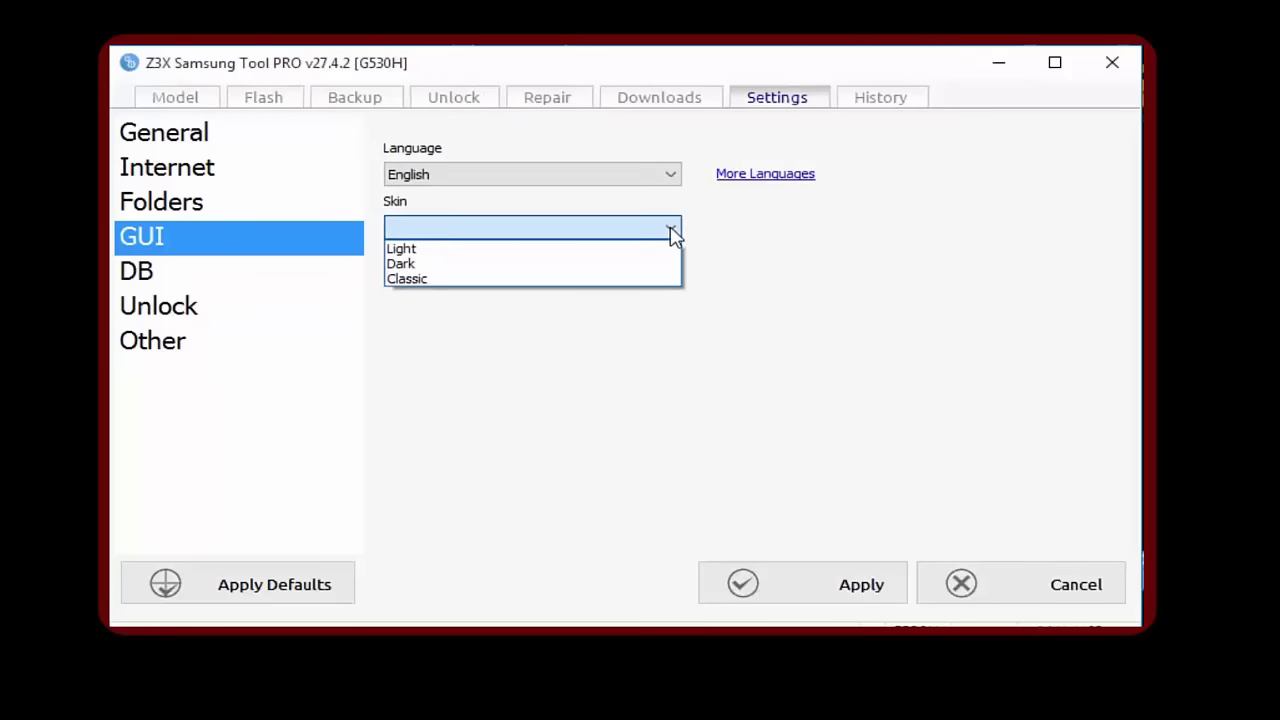
scroll(631, 240, down, 1)
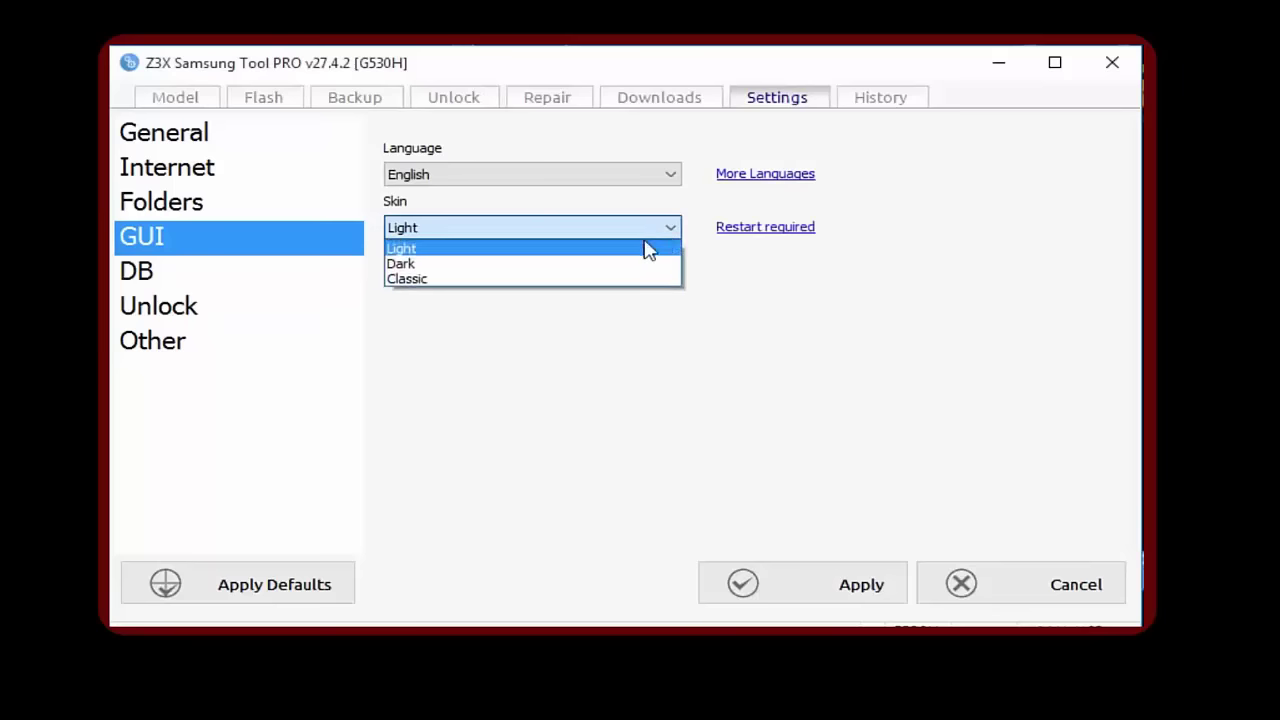
click(617, 264)
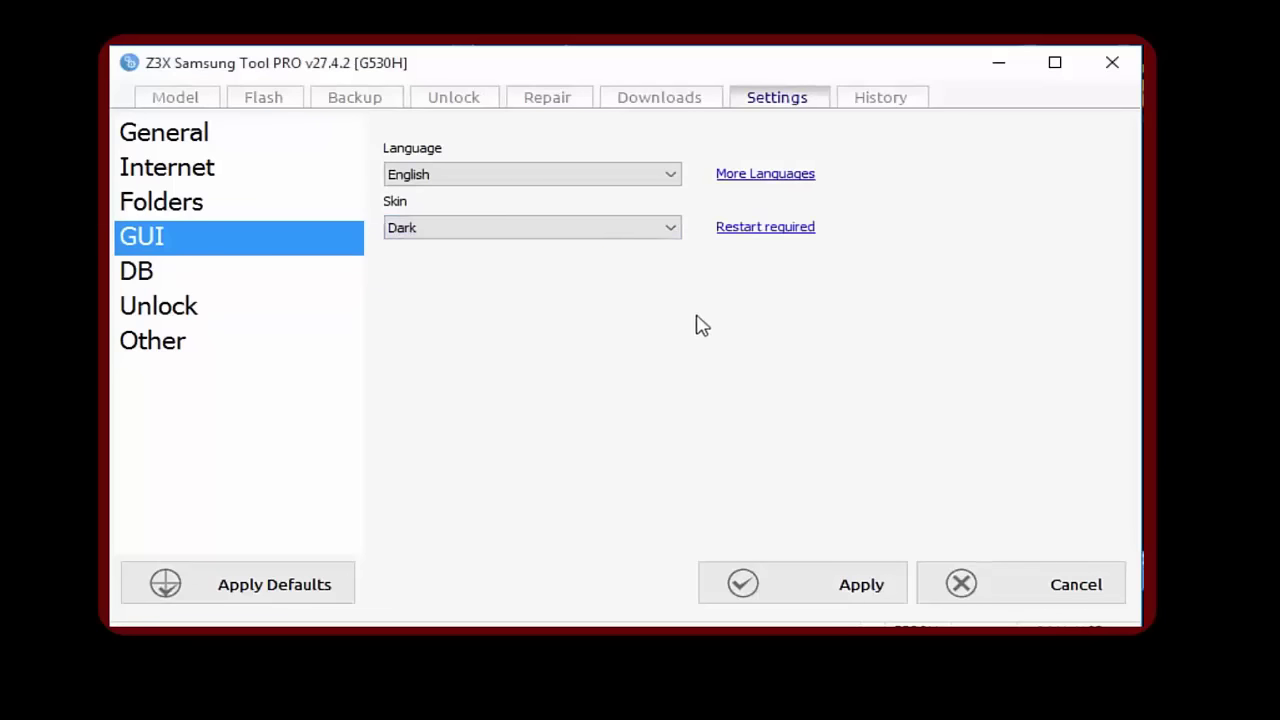
click(783, 597)
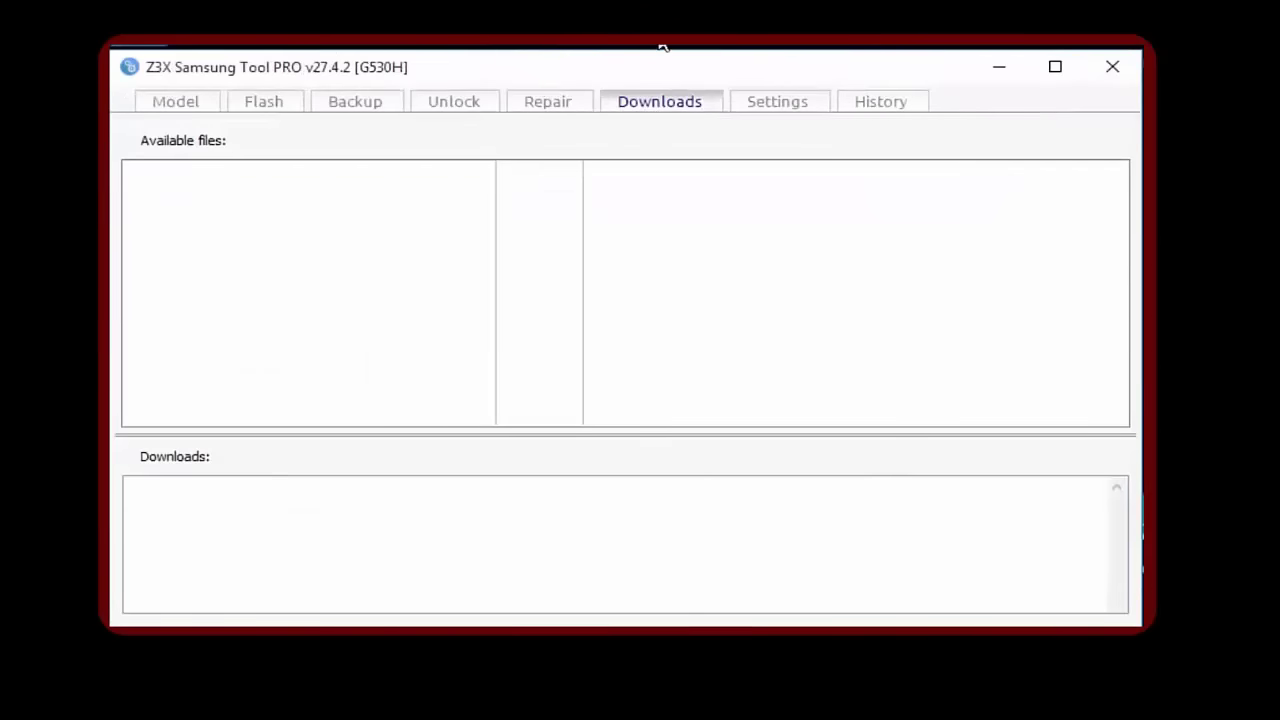
Recheck the GUI settings and view the filter options for the operation history
click(797, 101)
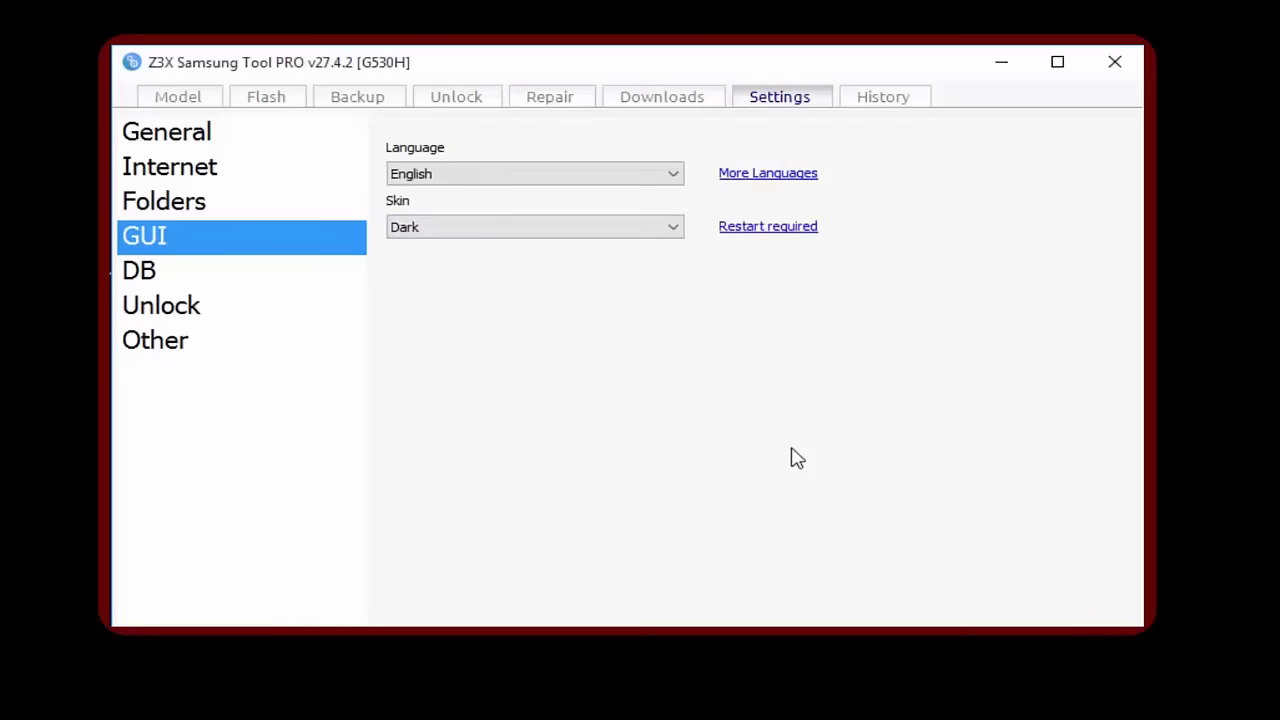
click(877, 106)
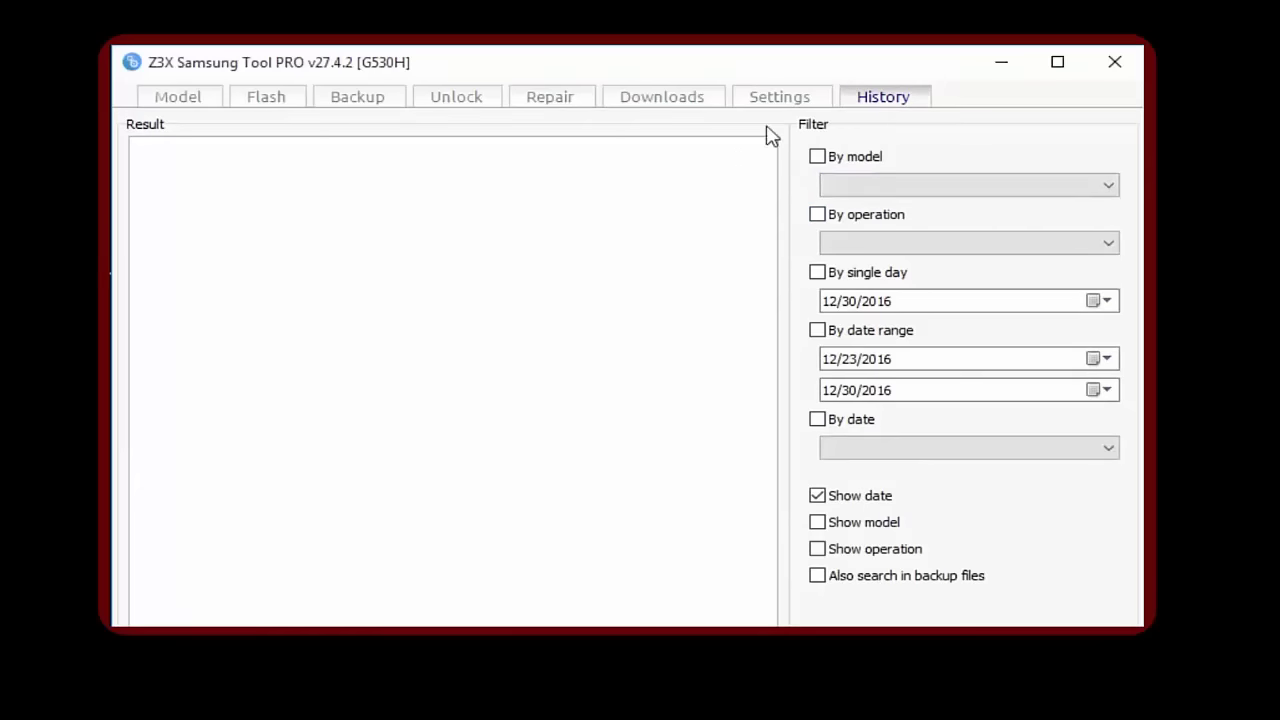
Search the phone model list for n910 and select the N910C
click(170, 96)
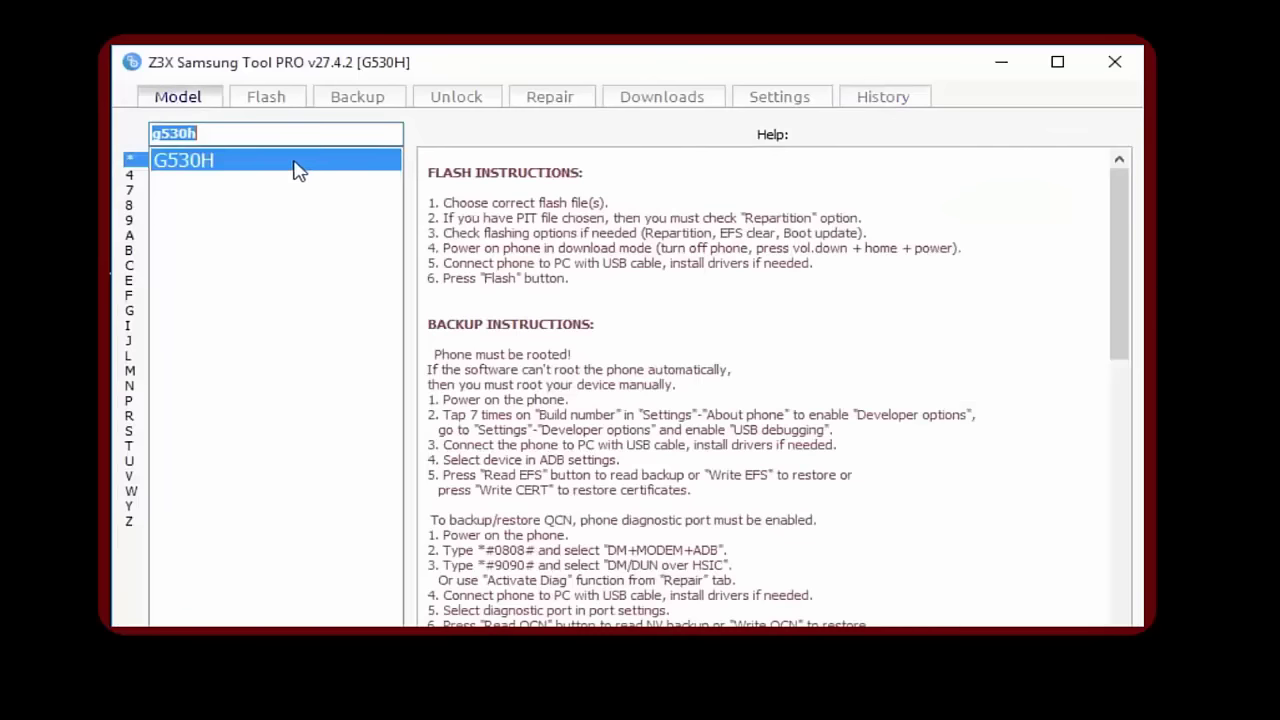
key(BackSpace)
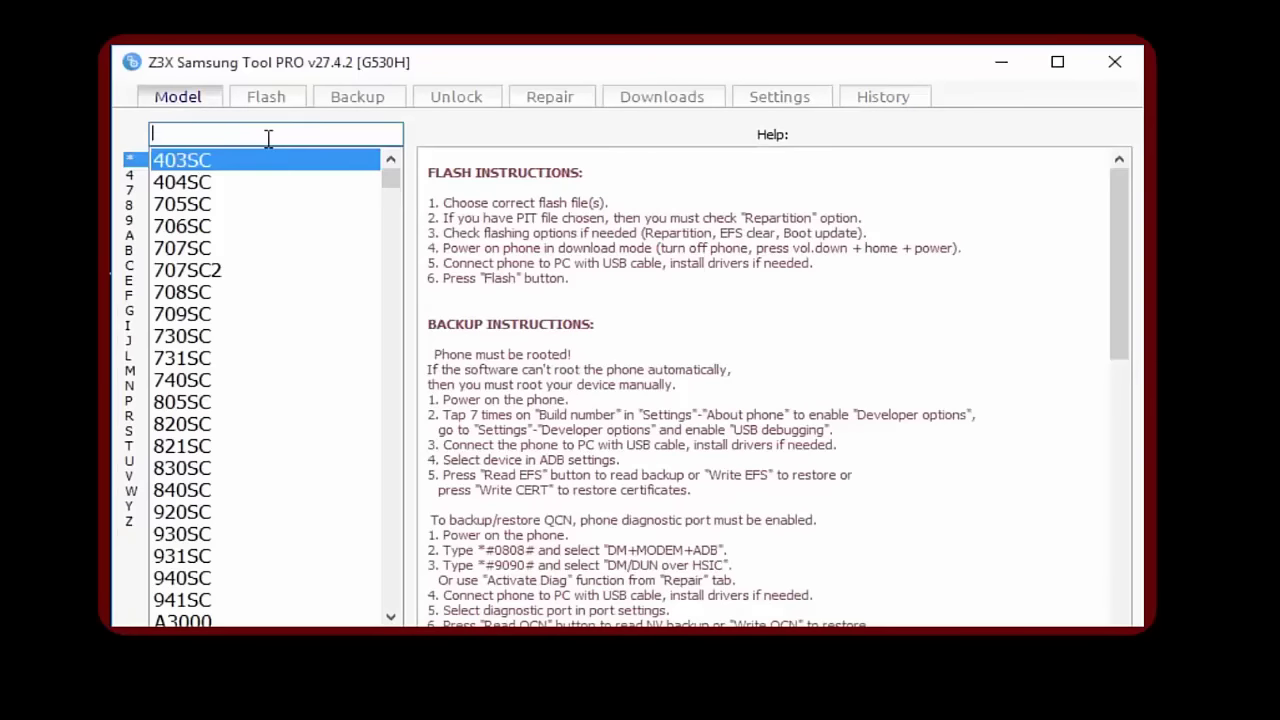
text(n9)
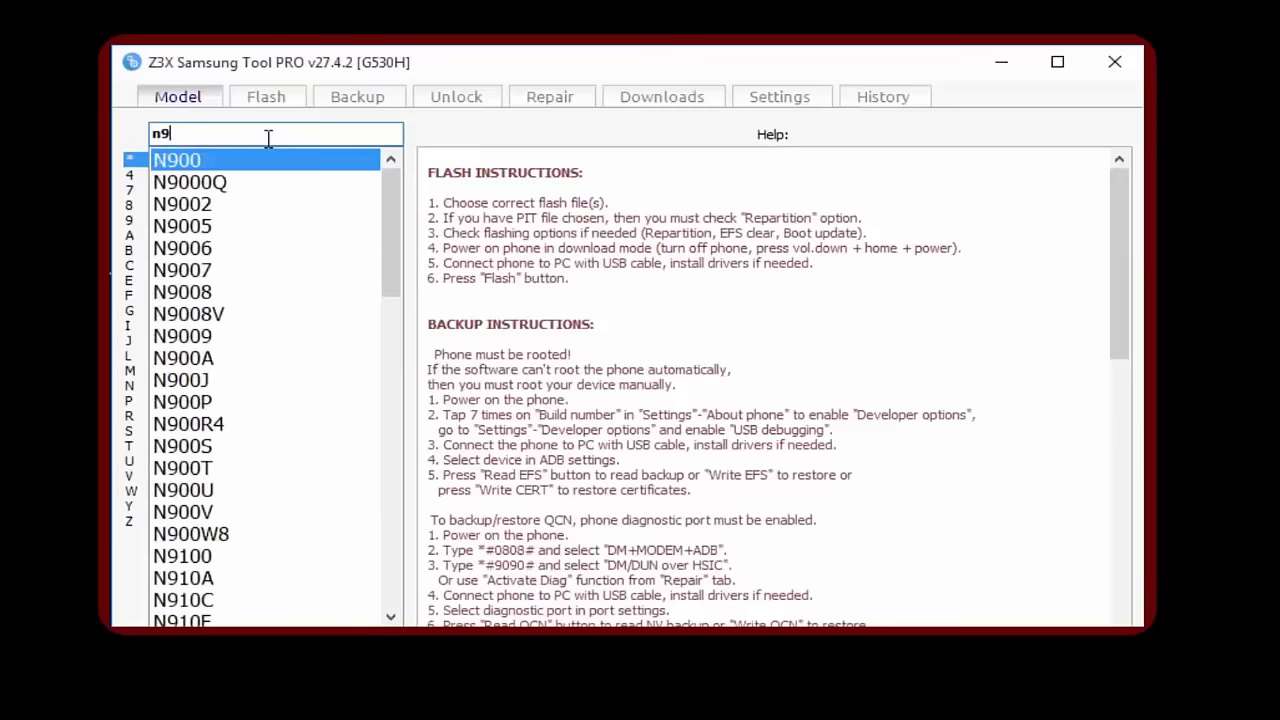
text(10)
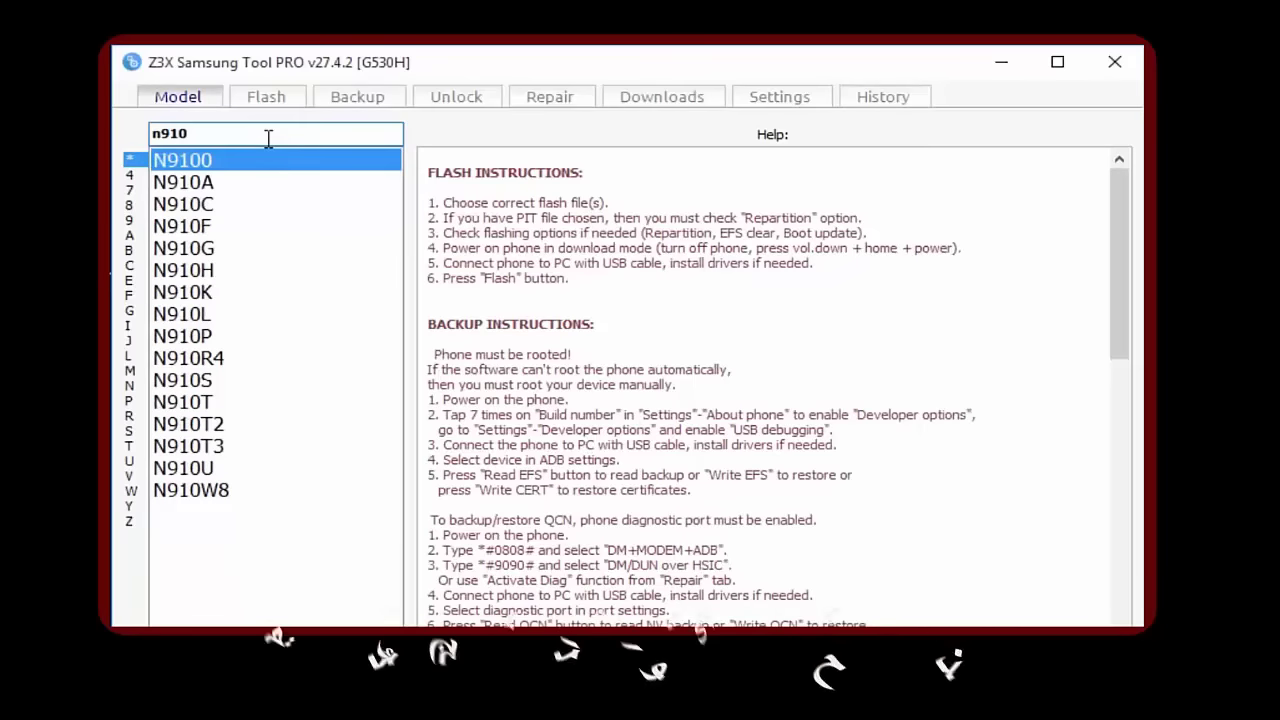
click(182, 205)
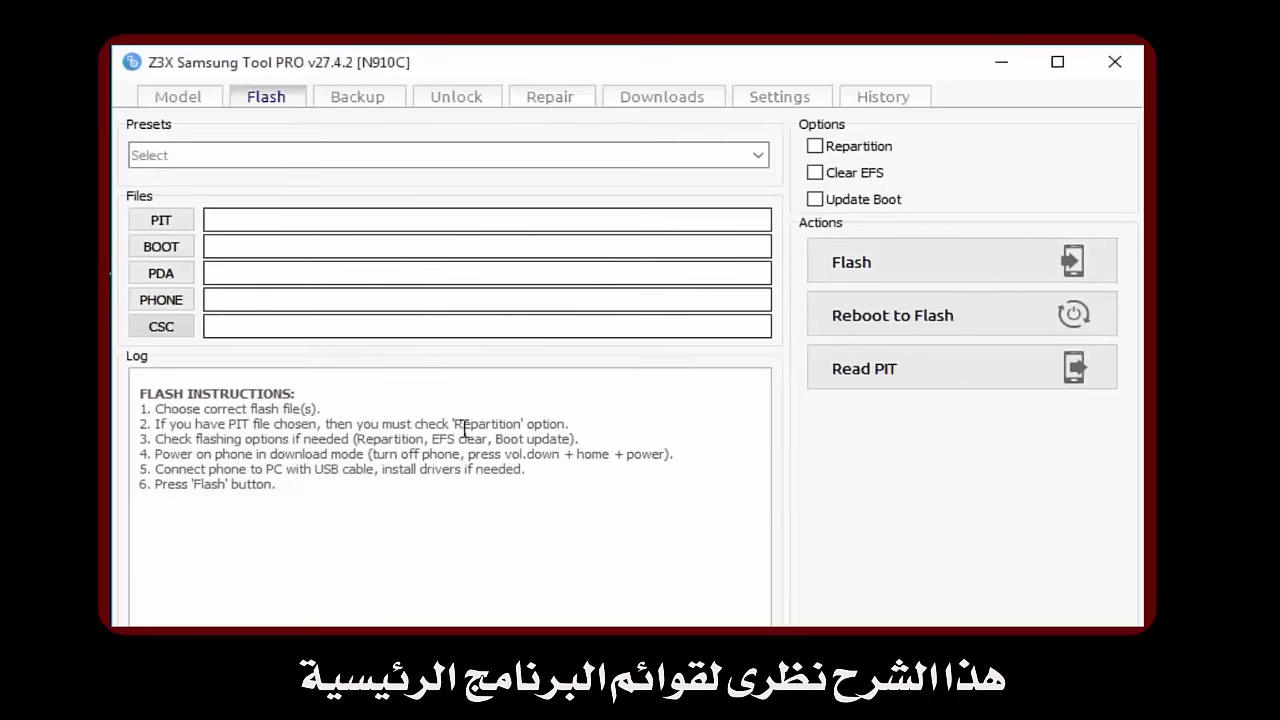
Review the backup, unlock and repair instructions and actions offered for the N910C
click(360, 96)
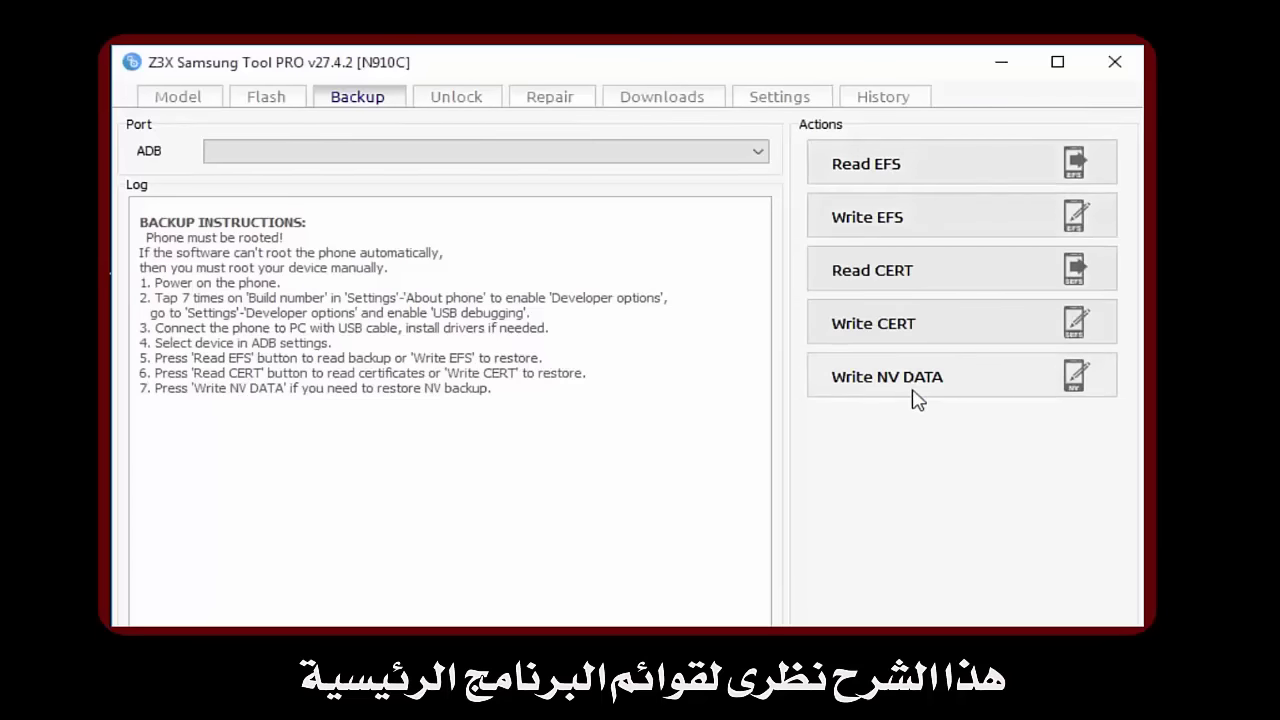
click(476, 104)
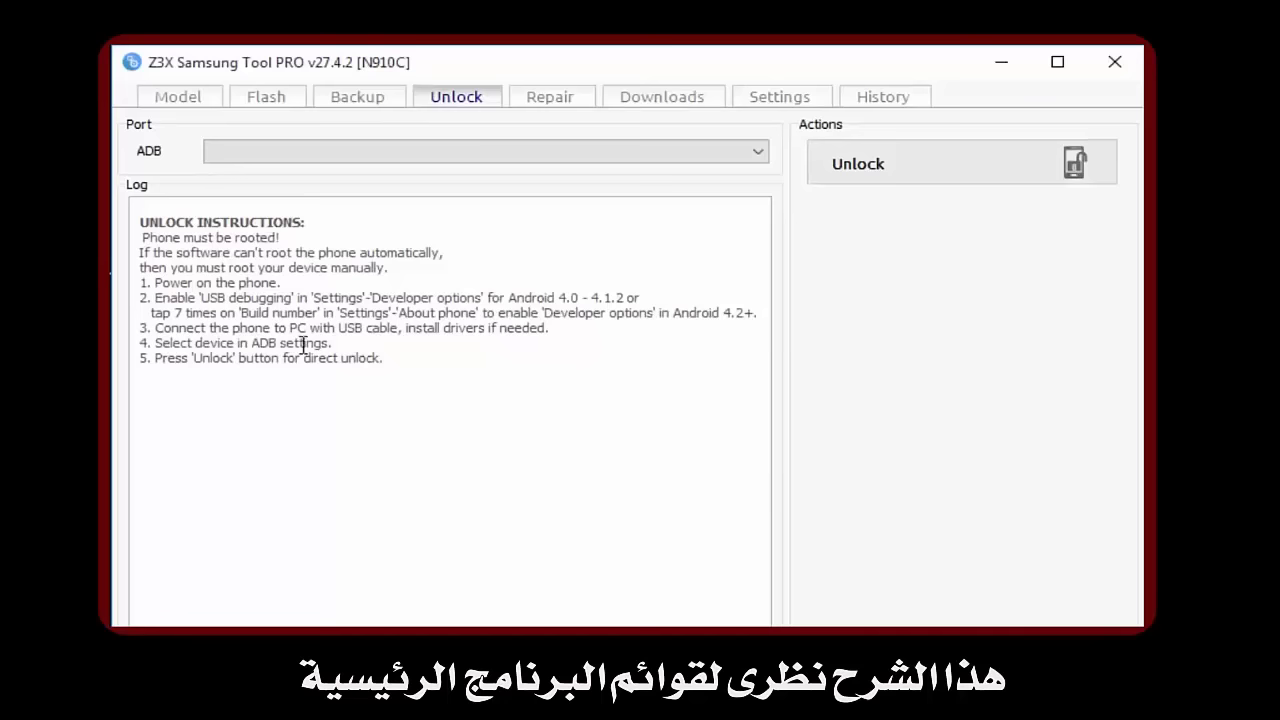
click(543, 98)
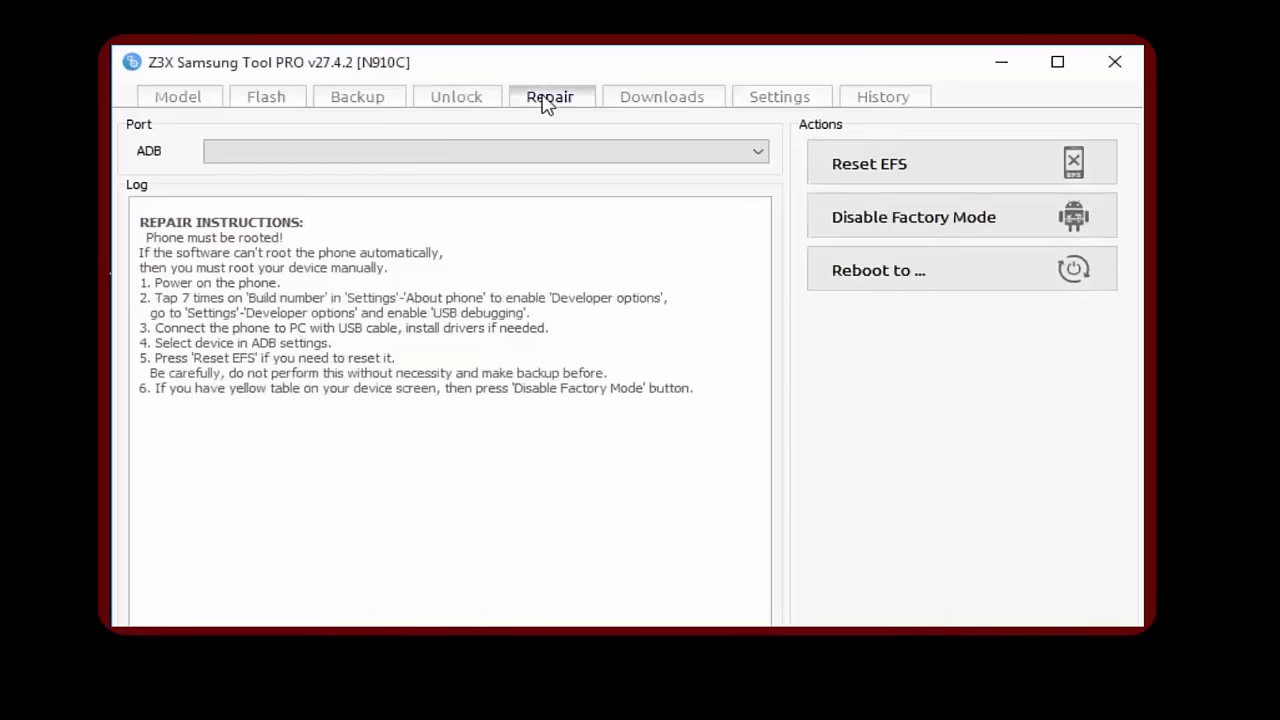